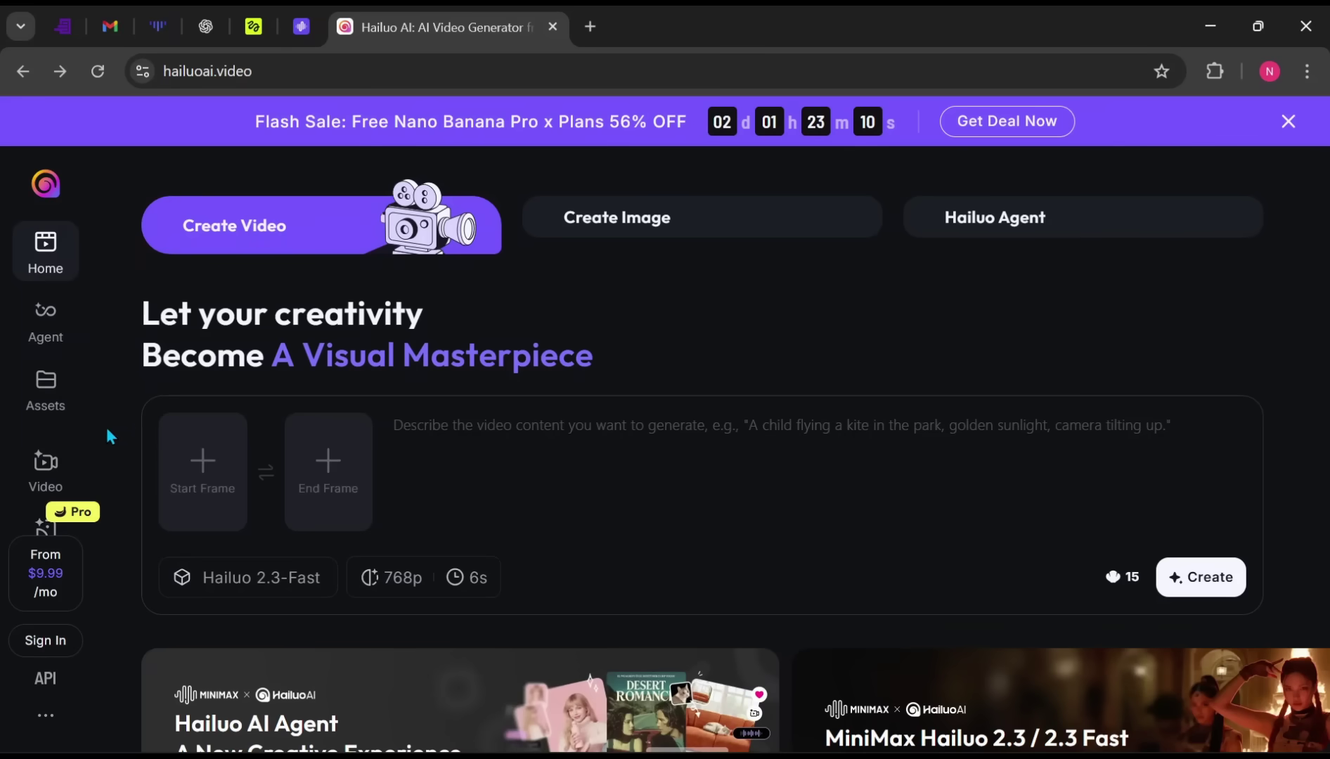
Step: Sign in with Google to reach the Standard account holding 619 credits
{"action": "left_click", "coordinate": [59, 648]}
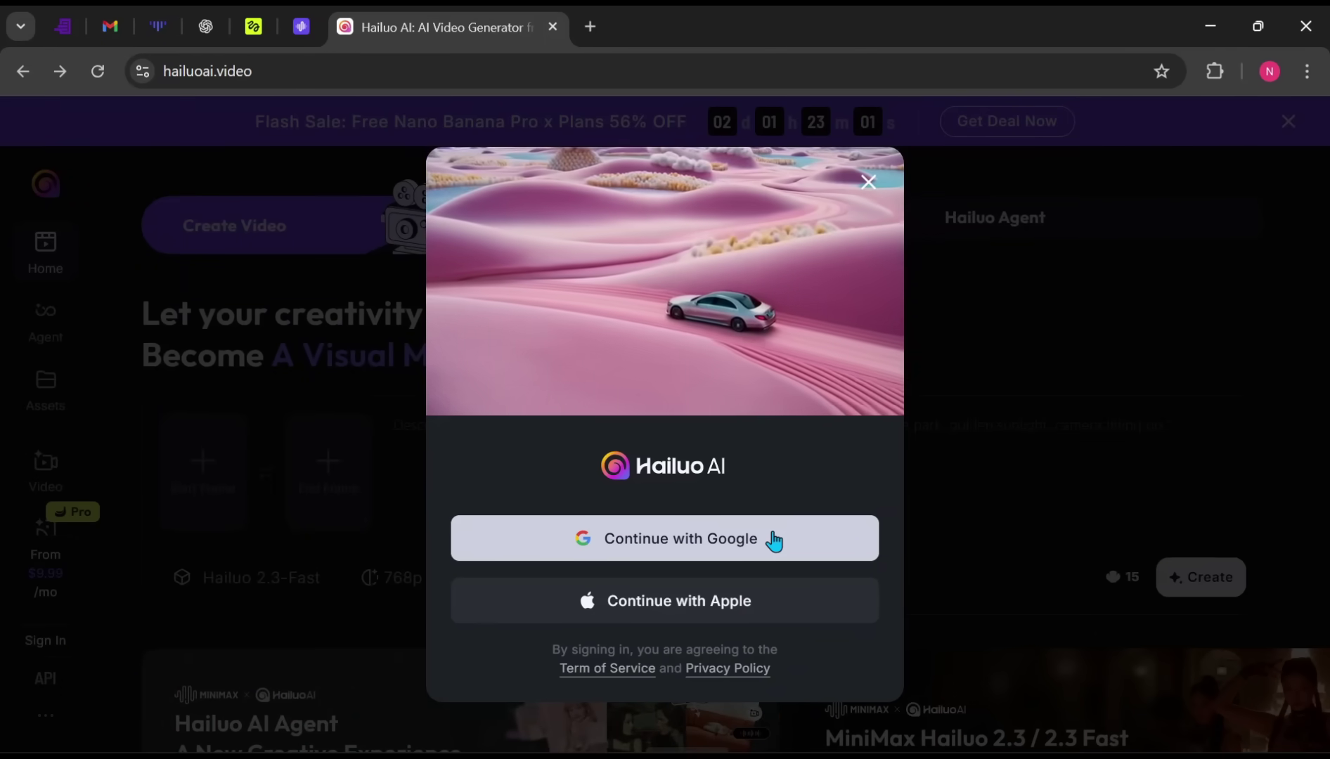
{"action": "left_click", "coordinate": [774, 541]}
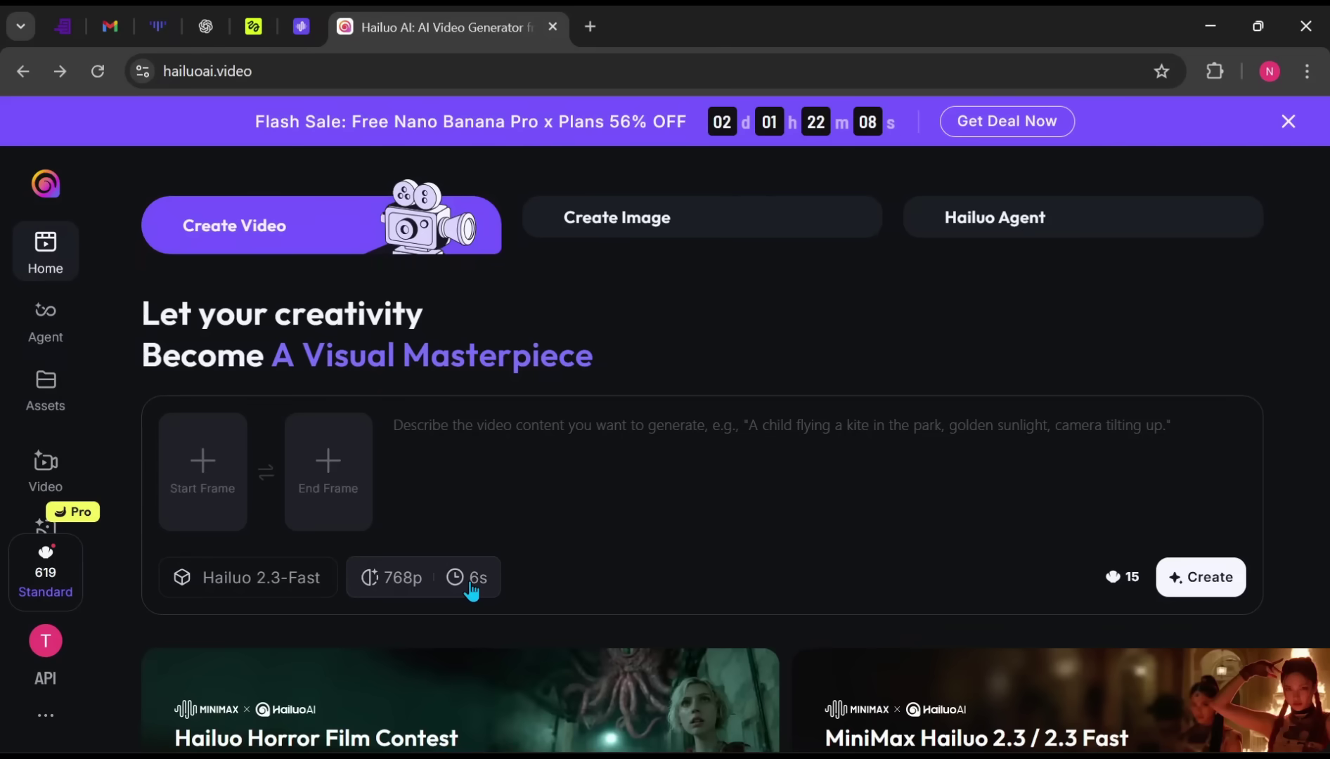
Step: Look over the Hailuo 2.3-Fast model list, then switch to Create Image with Nano Banana Pro
{"action": "left_click", "coordinate": [284, 589]}
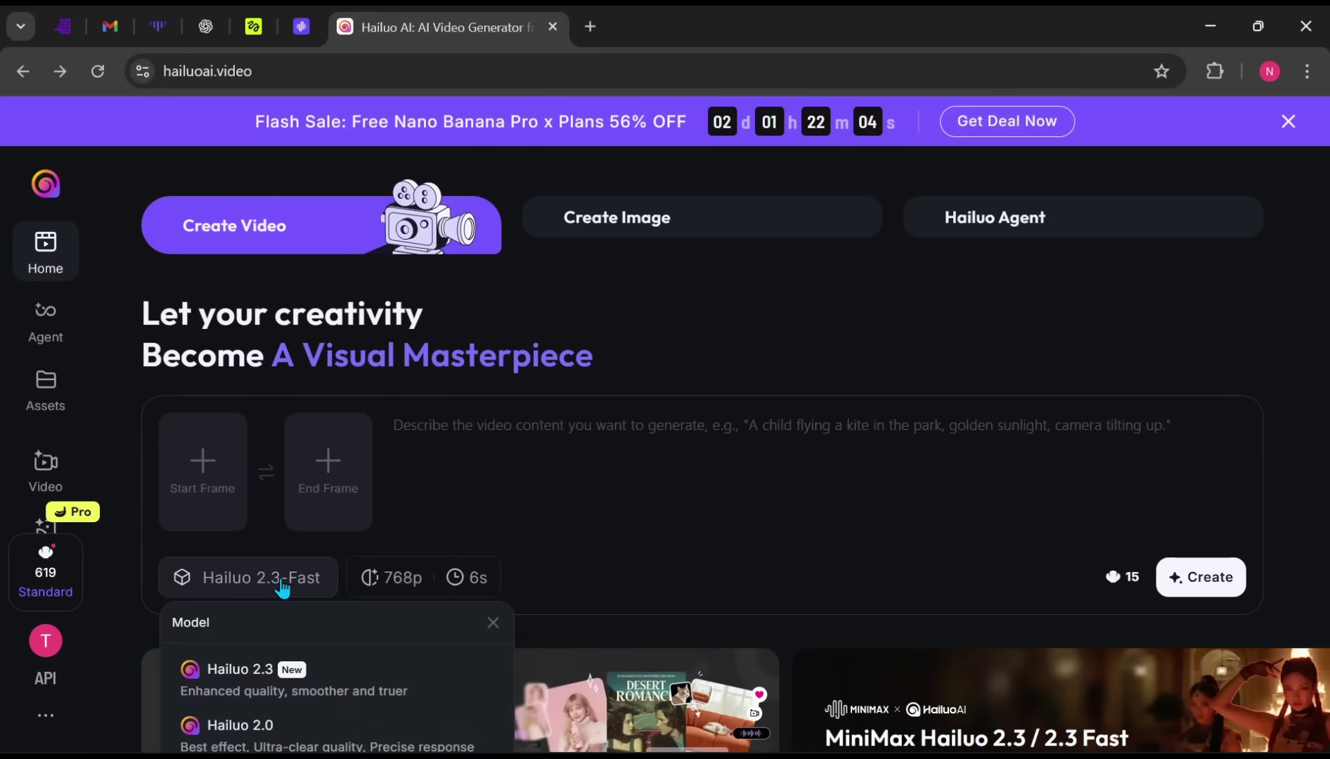
{"action": "scroll", "coordinate": [558, 637], "scroll_direction": "down", "scroll_amount": 6}
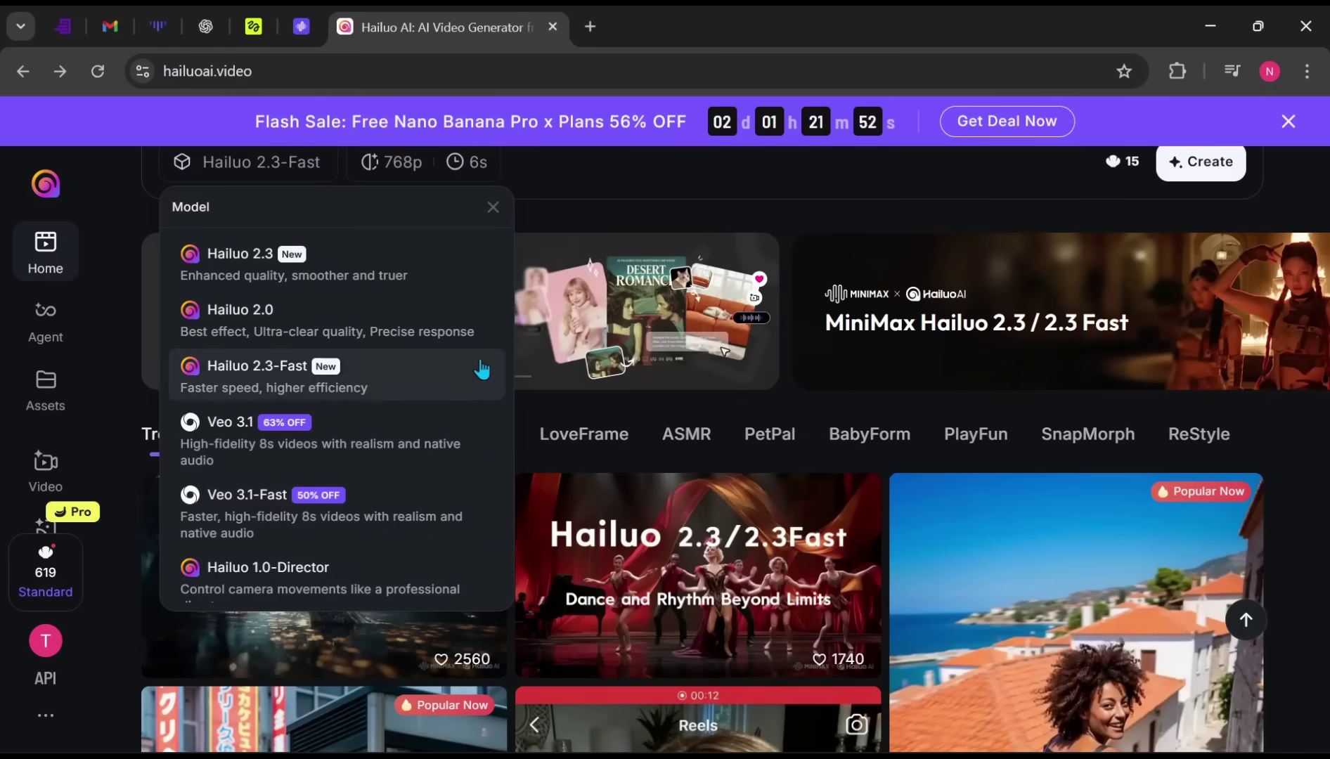
{"action": "left_click", "coordinate": [639, 194]}
{"action": "scroll", "coordinate": [632, 237], "scroll_direction": "up", "scroll_amount": 4}
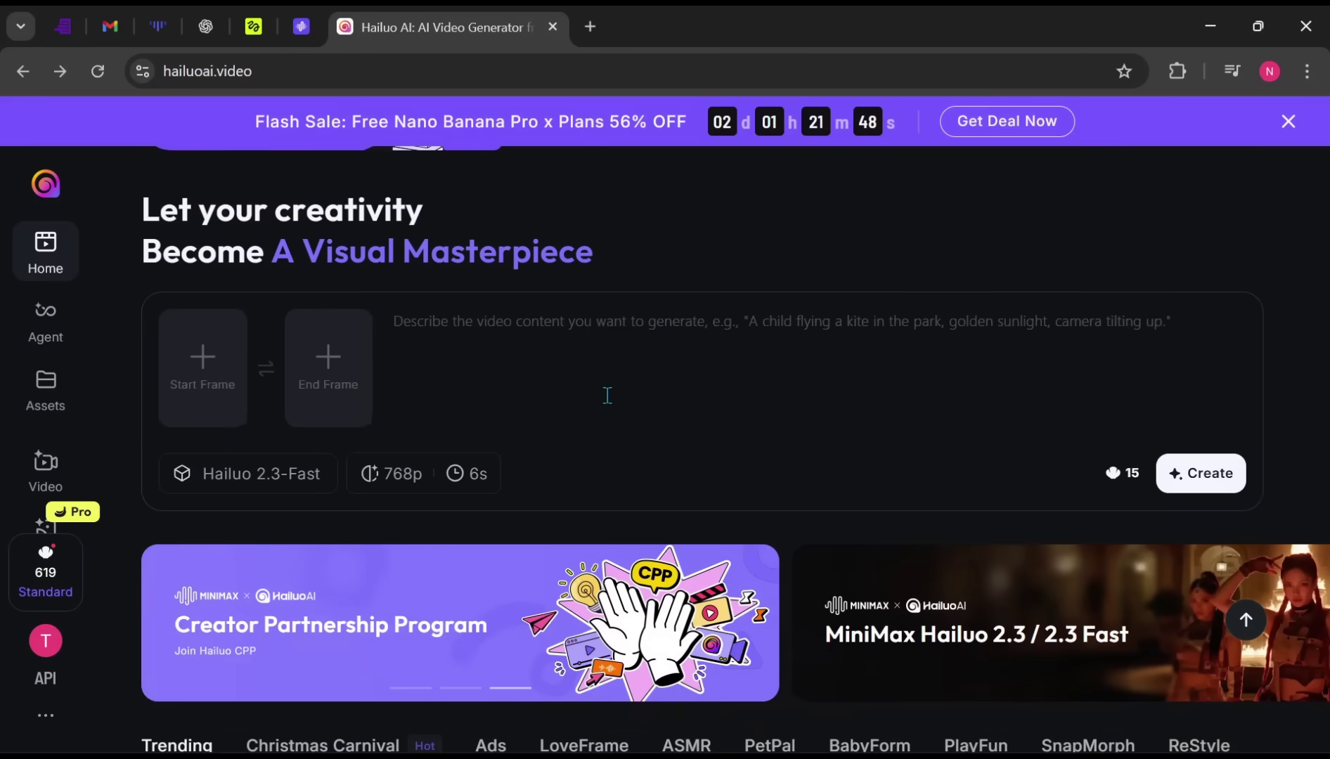
{"action": "scroll", "coordinate": [590, 351], "scroll_direction": "up", "scroll_amount": 2}
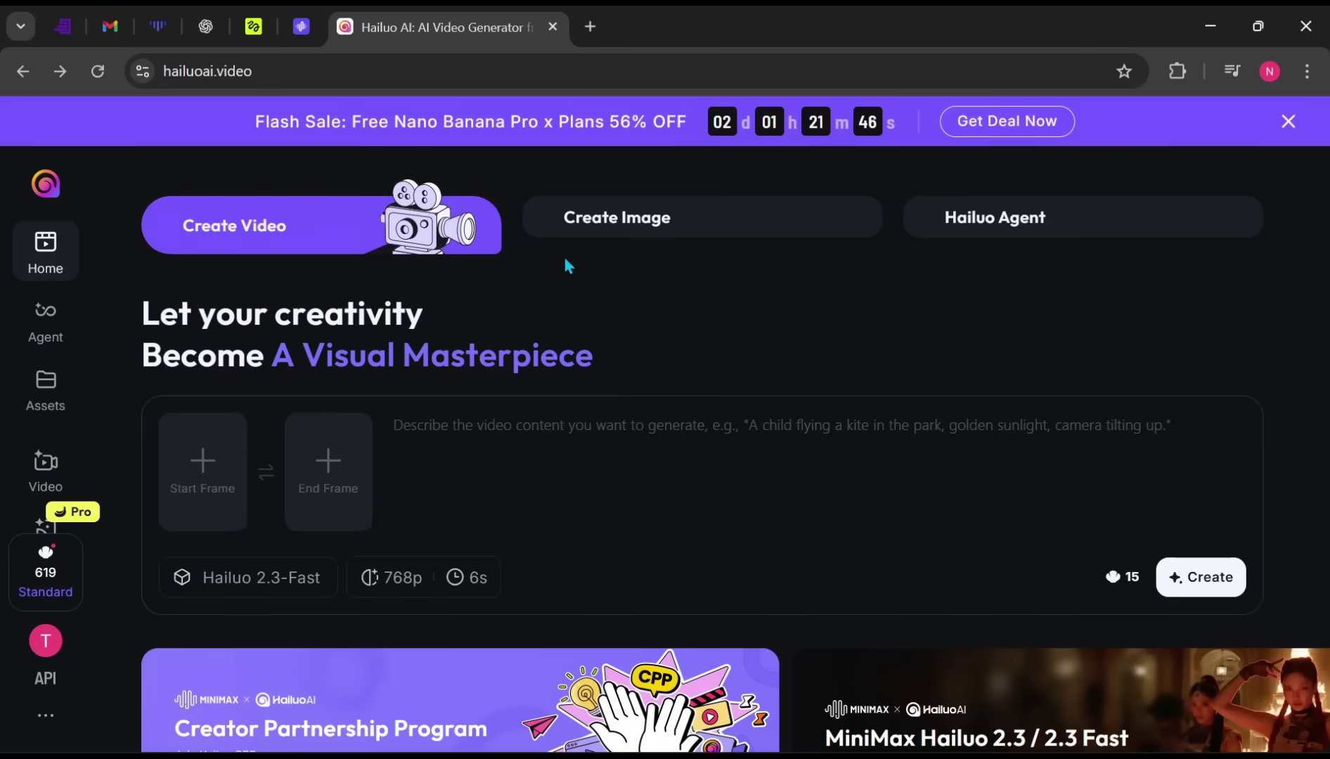
{"action": "left_click", "coordinate": [661, 229]}
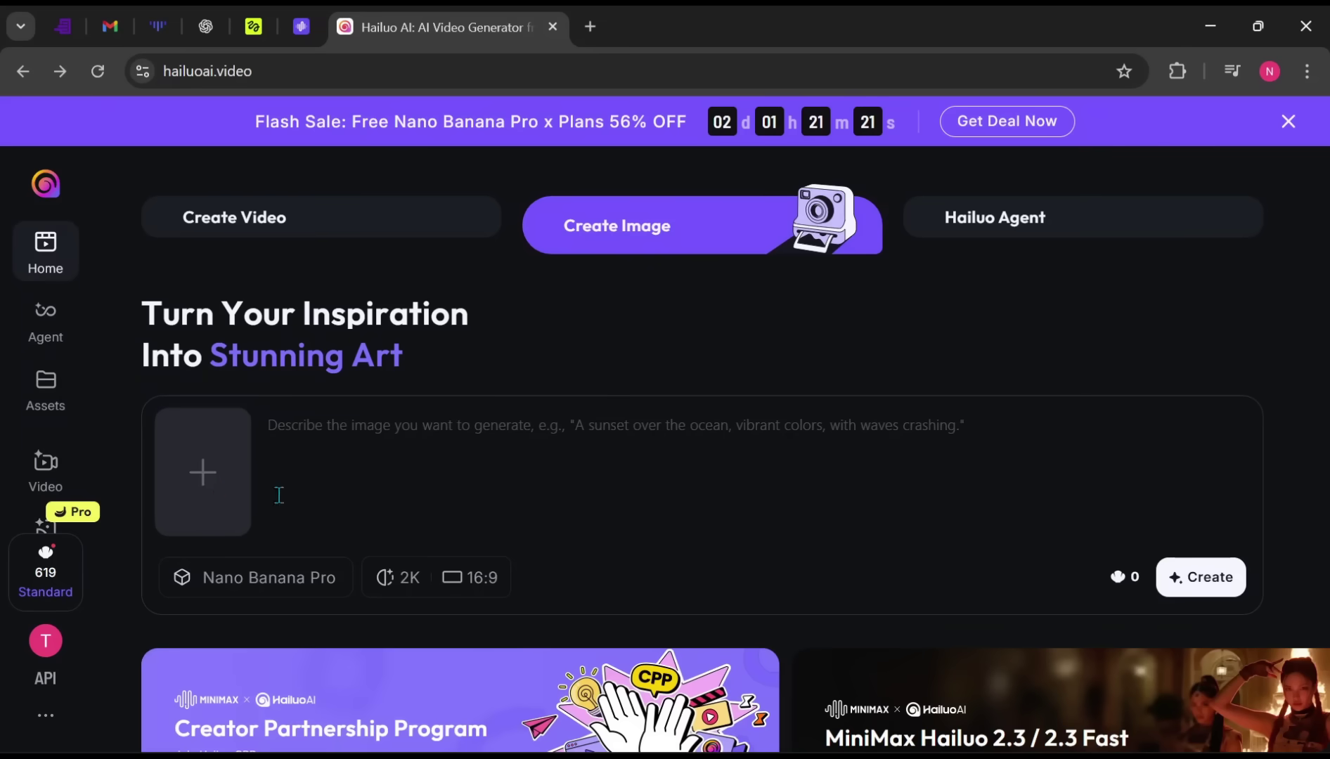
Step: Confirm Nano Banana Pro as the image model with 2K resolution and 16:9 ratio
{"action": "left_click", "coordinate": [284, 578]}
{"action": "scroll", "coordinate": [324, 492], "scroll_direction": "down", "scroll_amount": 4}
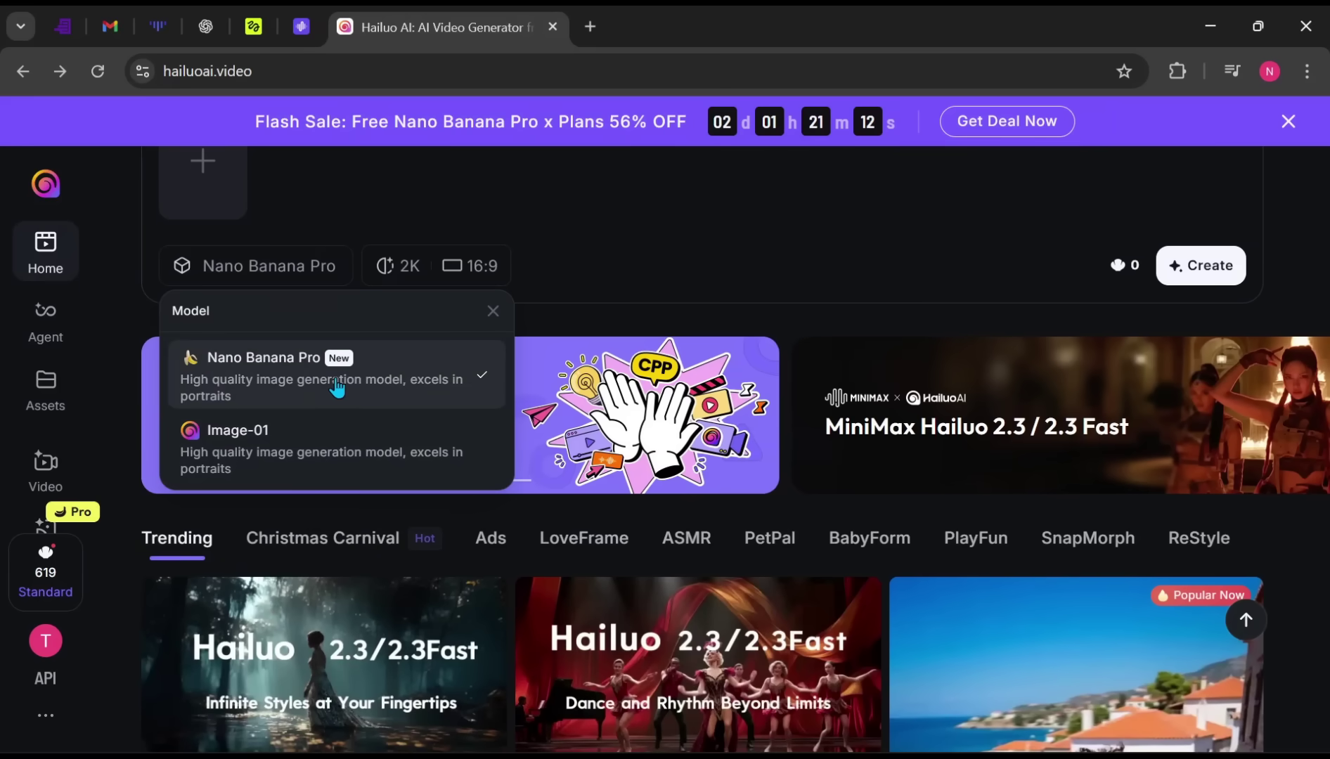
{"action": "left_click", "coordinate": [364, 185]}
{"action": "scroll", "coordinate": [451, 463], "scroll_direction": "up", "scroll_amount": 4}
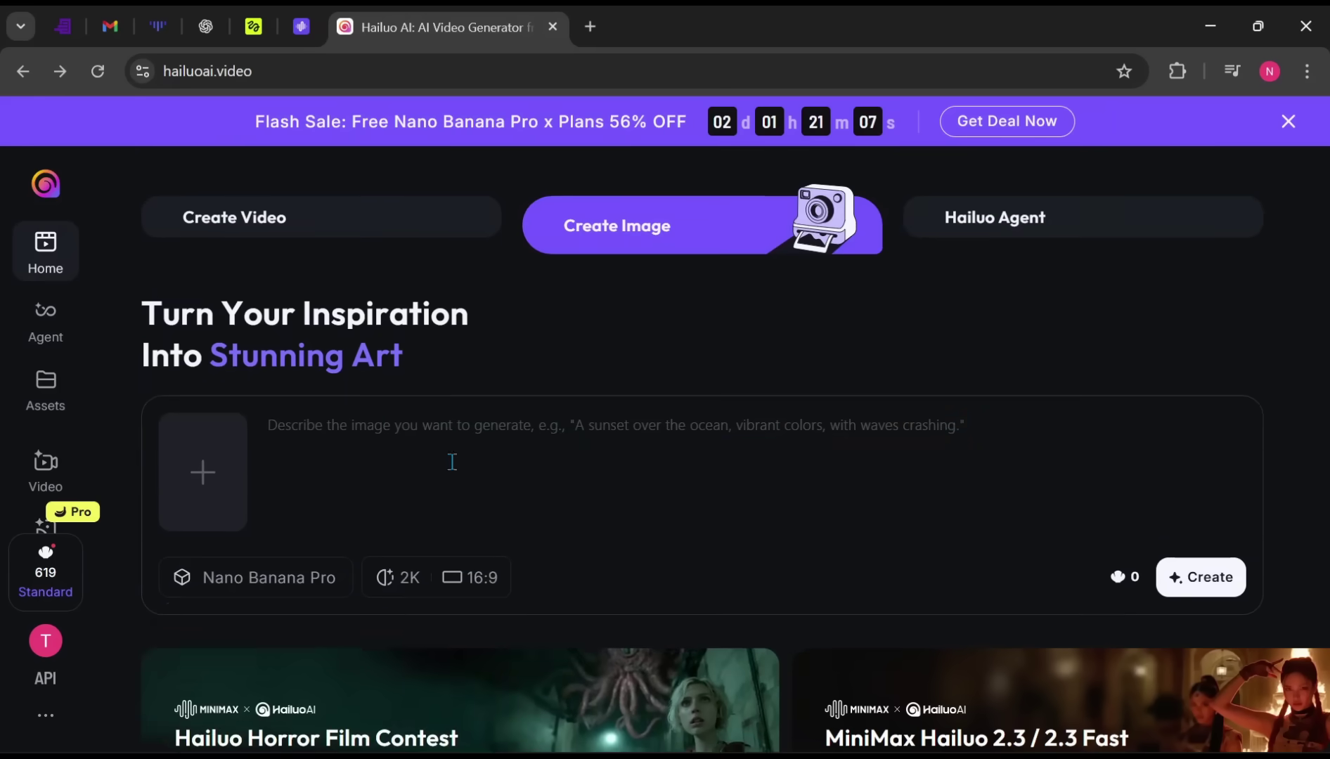
{"action": "left_click", "coordinate": [389, 577]}
{"action": "scroll", "coordinate": [415, 503], "scroll_direction": "down", "scroll_amount": 3}
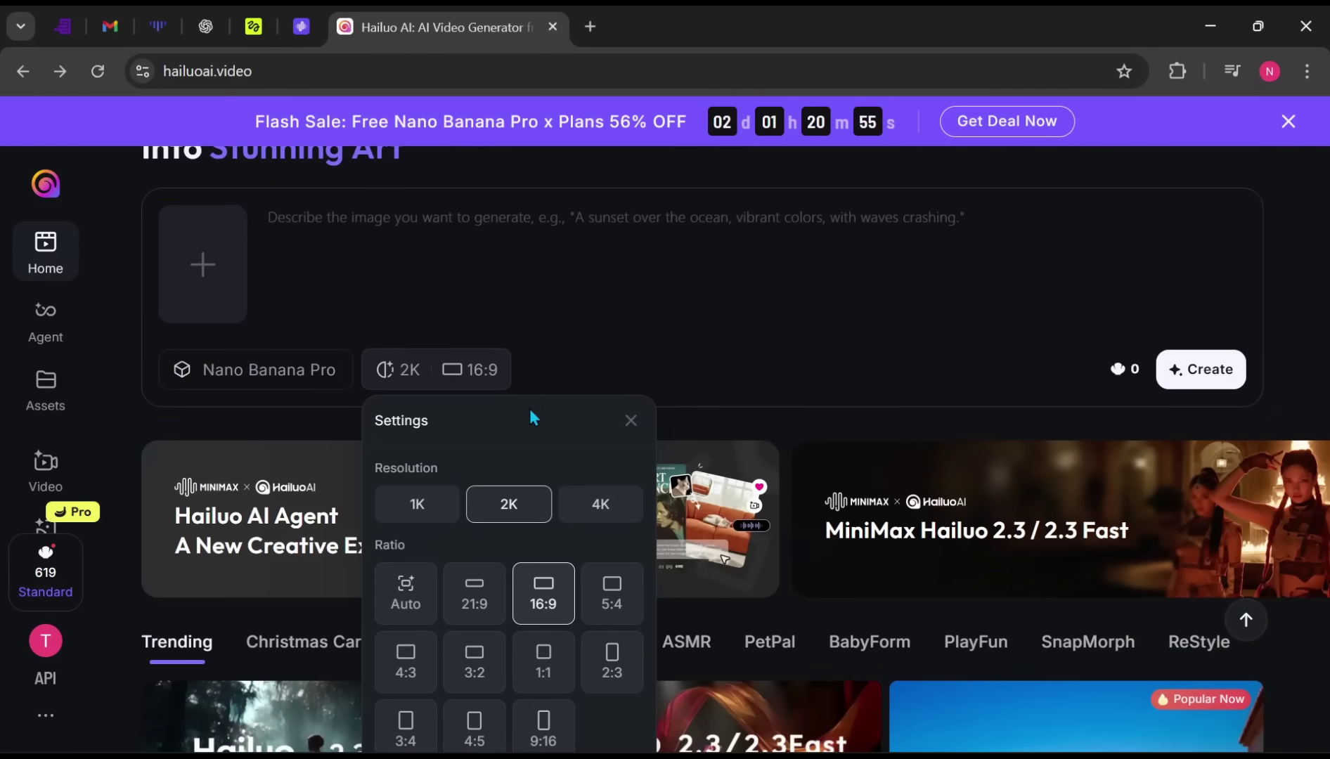
{"action": "scroll", "coordinate": [531, 410], "scroll_direction": "down", "scroll_amount": 3}
{"action": "scroll", "coordinate": [566, 232], "scroll_direction": "up", "scroll_amount": 4}
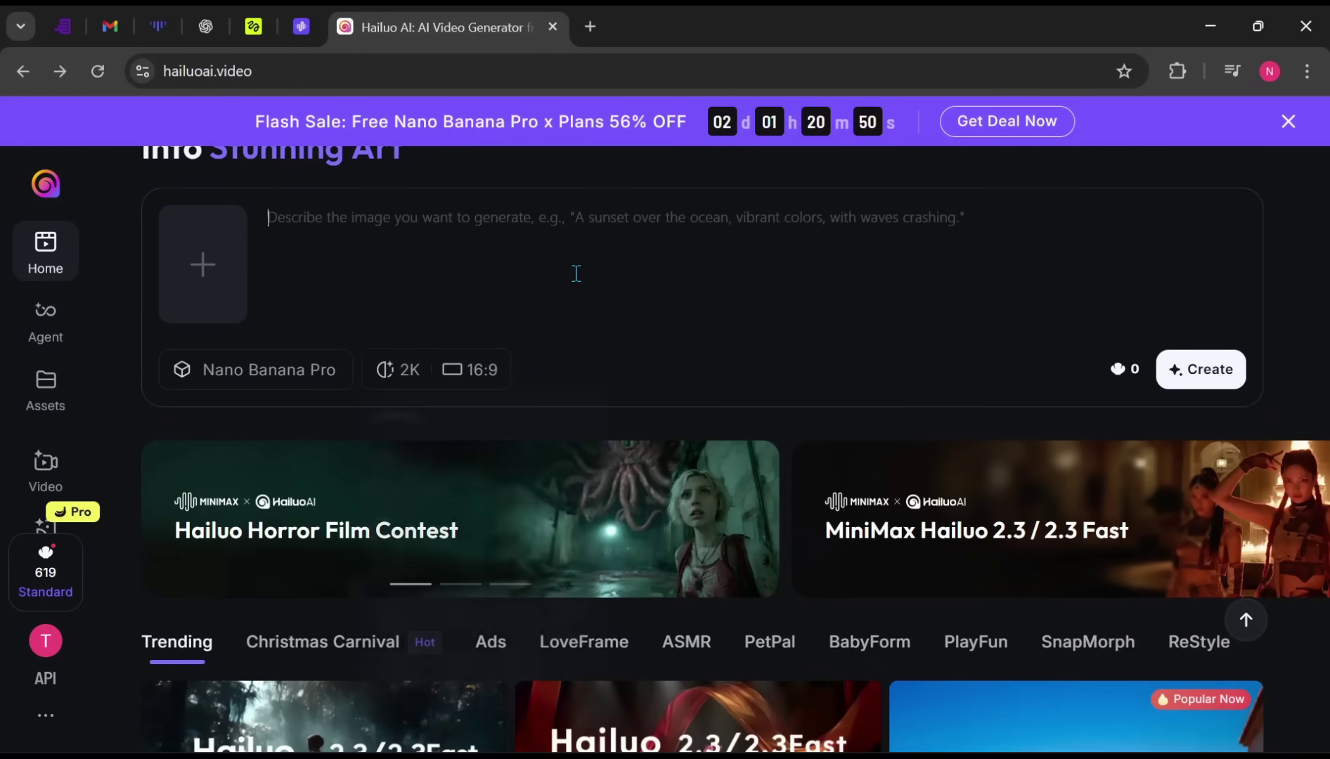
{"action": "scroll", "coordinate": [590, 347], "scroll_direction": "up", "scroll_amount": 2}
Step: Paste the hooded cyber-investigator neon rooftop description and generate the image
{"action": "left_click", "coordinate": [685, 510]}
{"action": "type", "text": "A medium shot of a hooded cyber-investigator standing alone on a rain-soaked rooftop at night, neon reflections shimmering off his dark tactical coat as he studies a glowing holographic map hovering above his wrist device."}
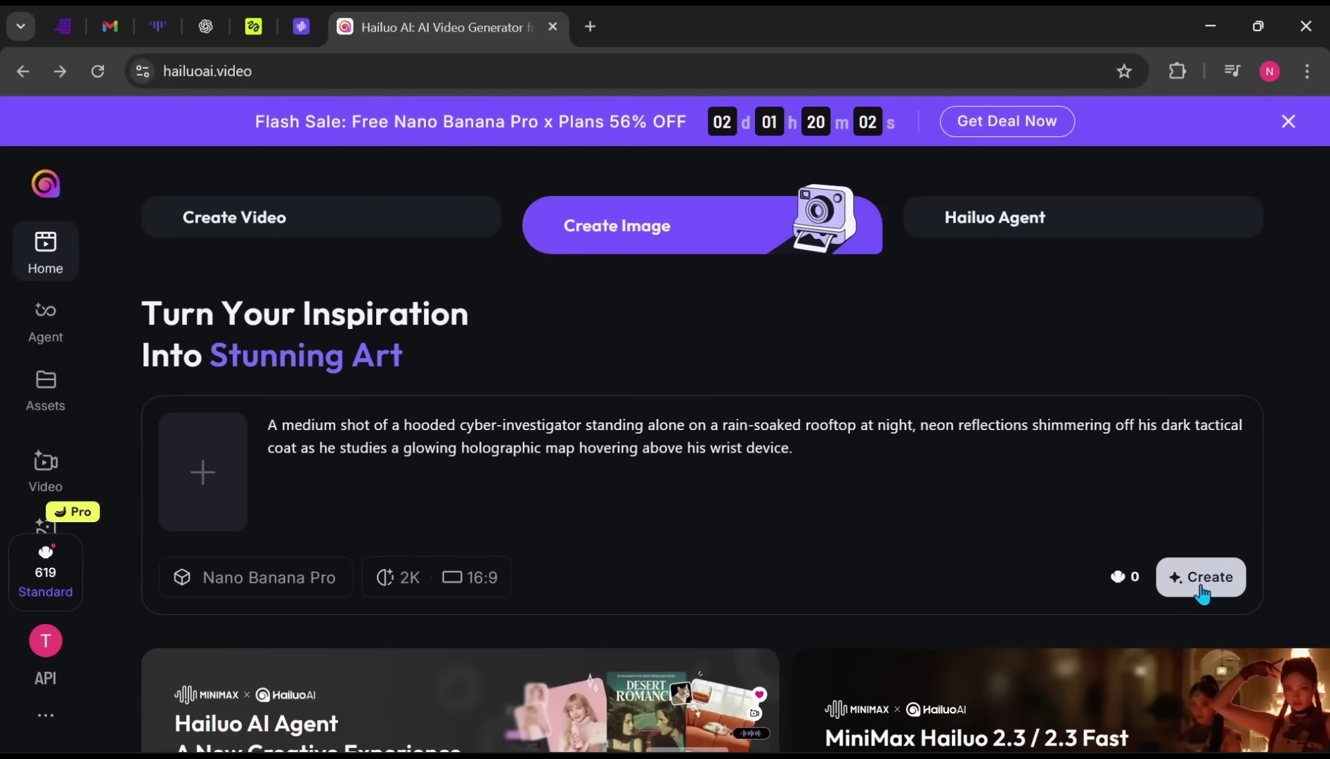
{"action": "left_click", "coordinate": [1198, 591]}
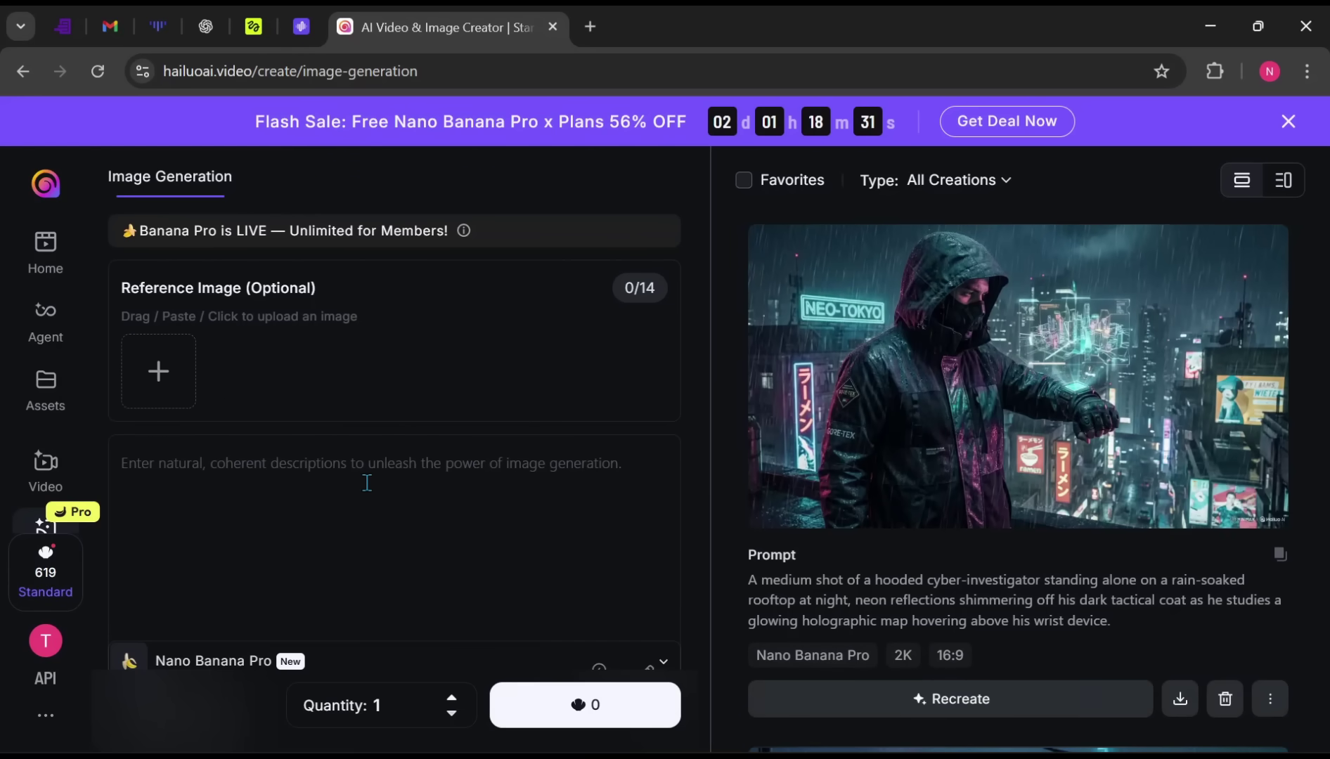
Step: Check the image's download options, then send it to Image to Video as the start frame
{"action": "mouse_move", "coordinate": [965, 472]}
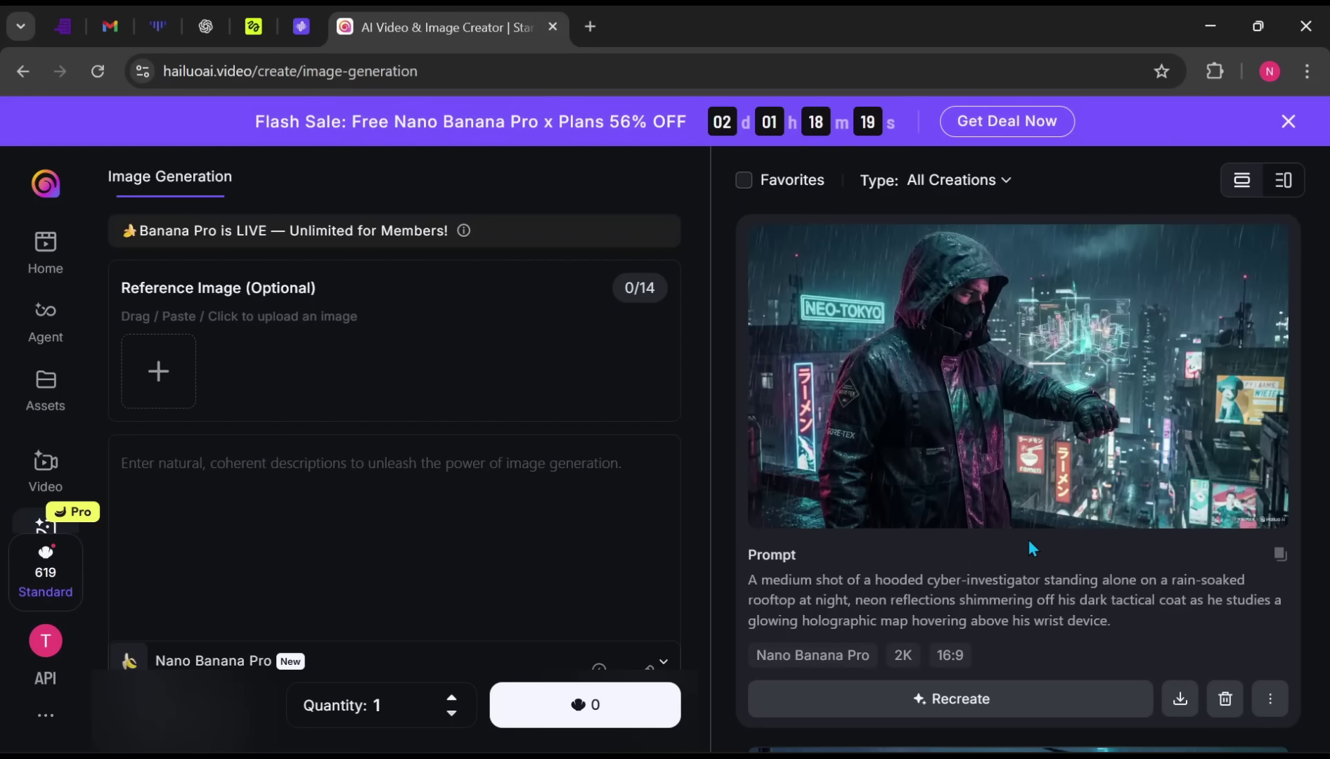
{"action": "left_click", "coordinate": [1201, 255]}
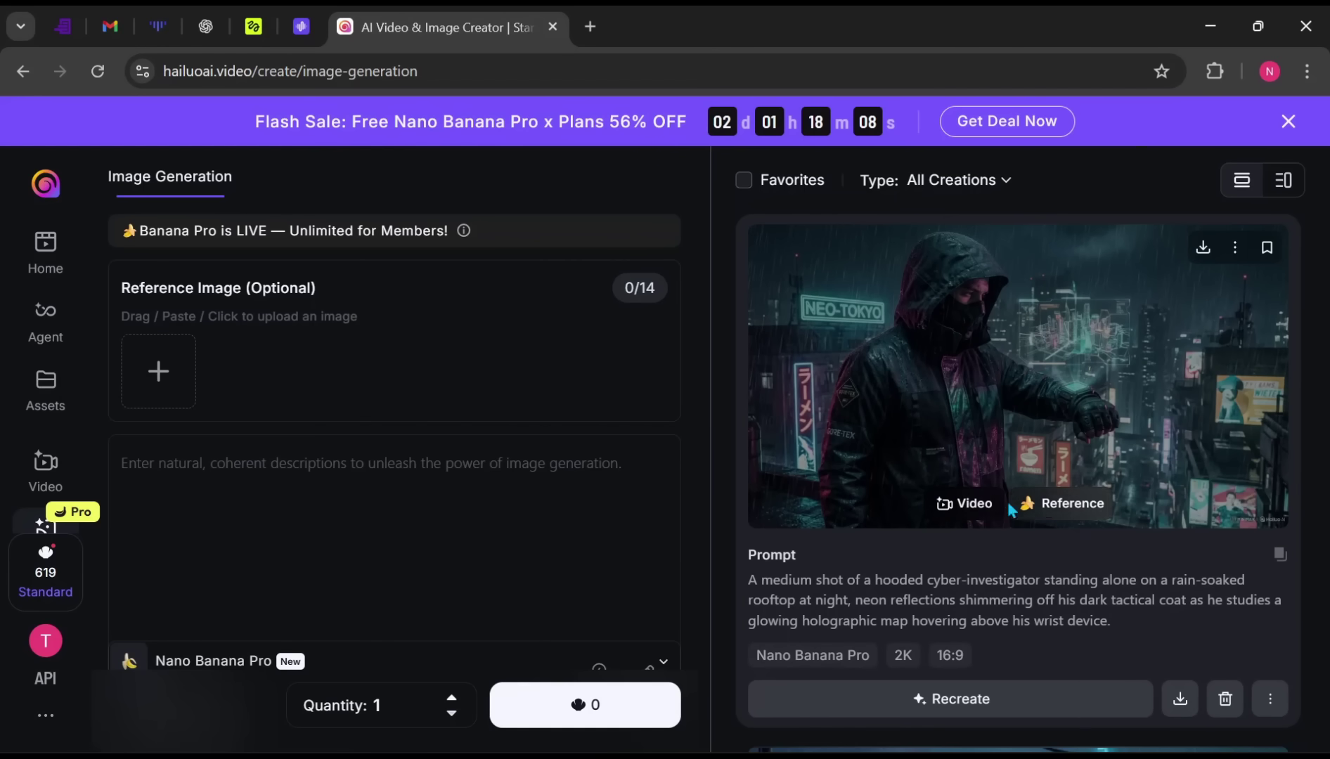
{"action": "left_click", "coordinate": [967, 506]}
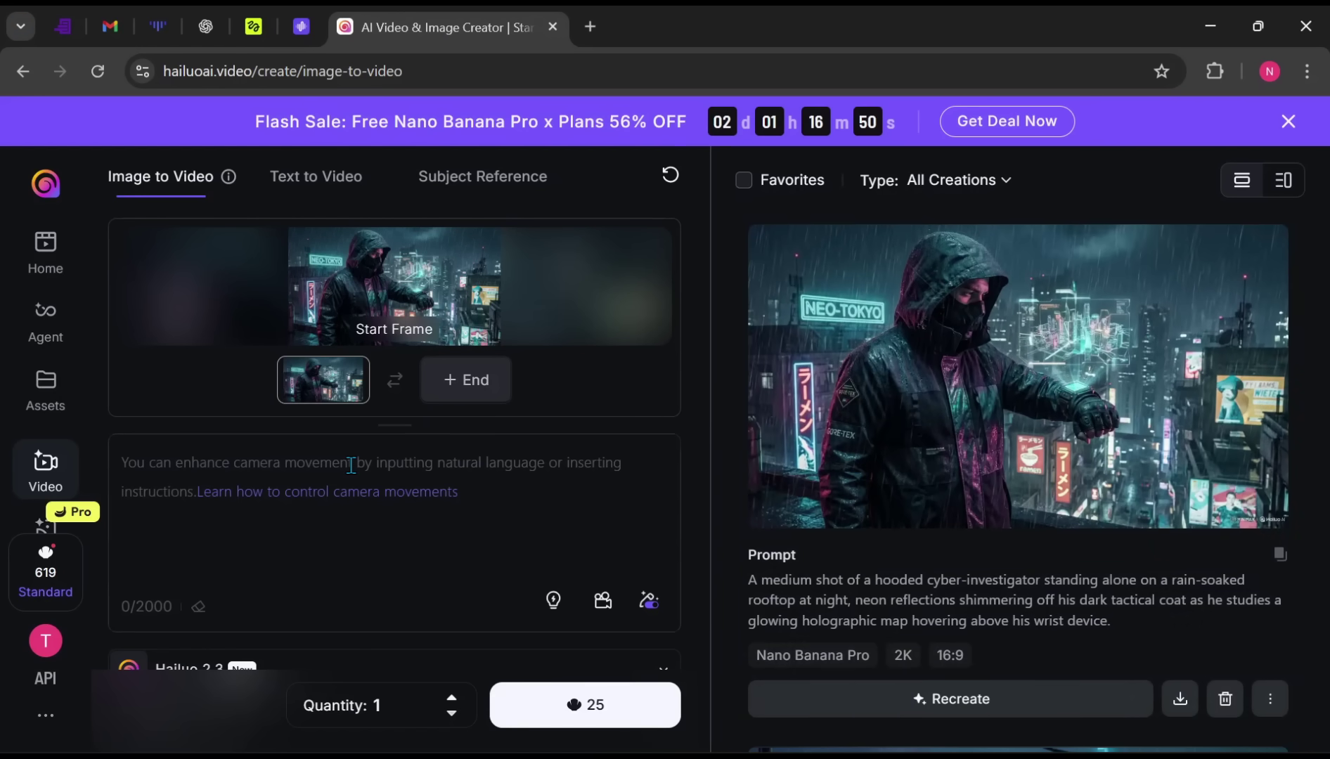
Step: Paste the holographic-map motion prompt and toggle automatic prompt refinement
{"action": "left_click", "coordinate": [351, 465]}
{"action": "type", "text": "The holographic map folds into itself as the camera slowly pushes in; the investigator walks forward through drifting rain, stopping at the ledge as the skyline glows and the bright red signal pulses toward him."}
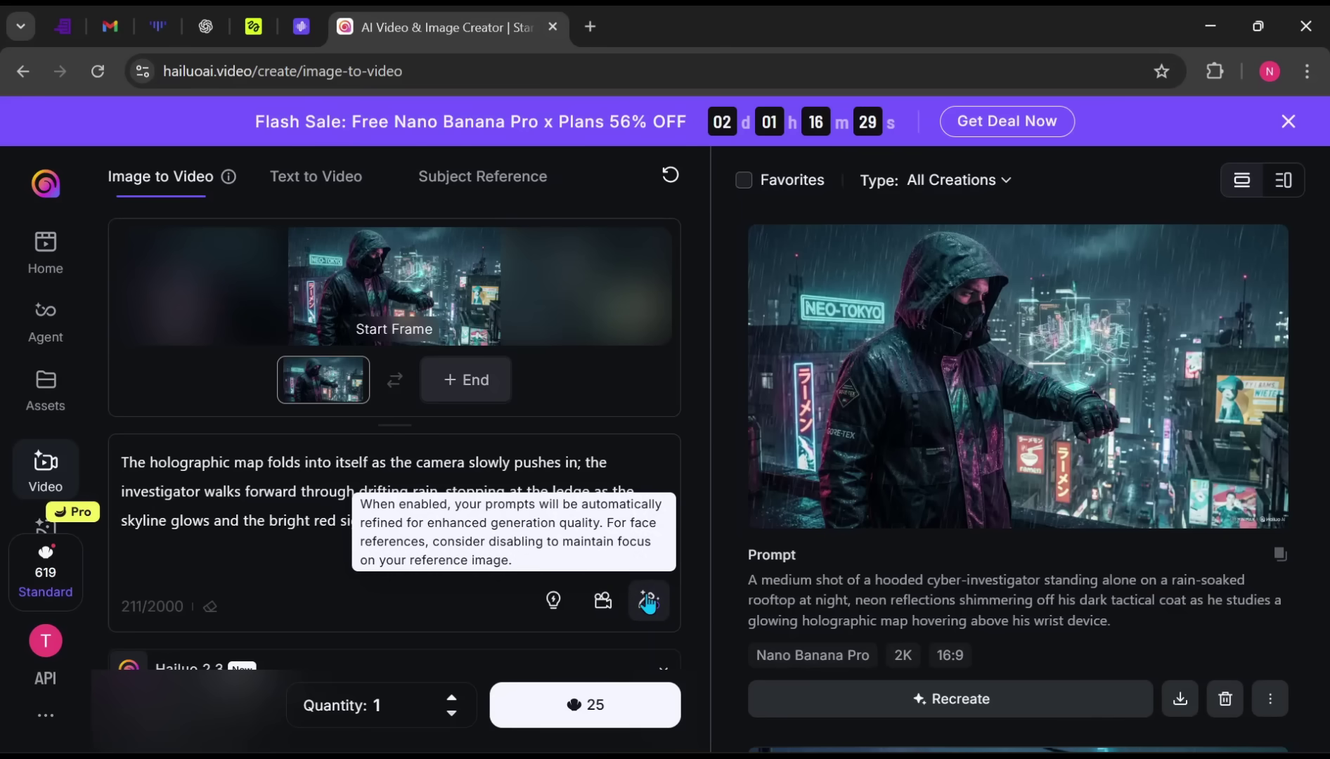
{"action": "left_click", "coordinate": [643, 605]}
Step: Choose Veo 3.1, keep 720p, 8 seconds and 16:9, and generate the clip
{"action": "scroll", "coordinate": [315, 557], "scroll_direction": "down", "scroll_amount": 1}
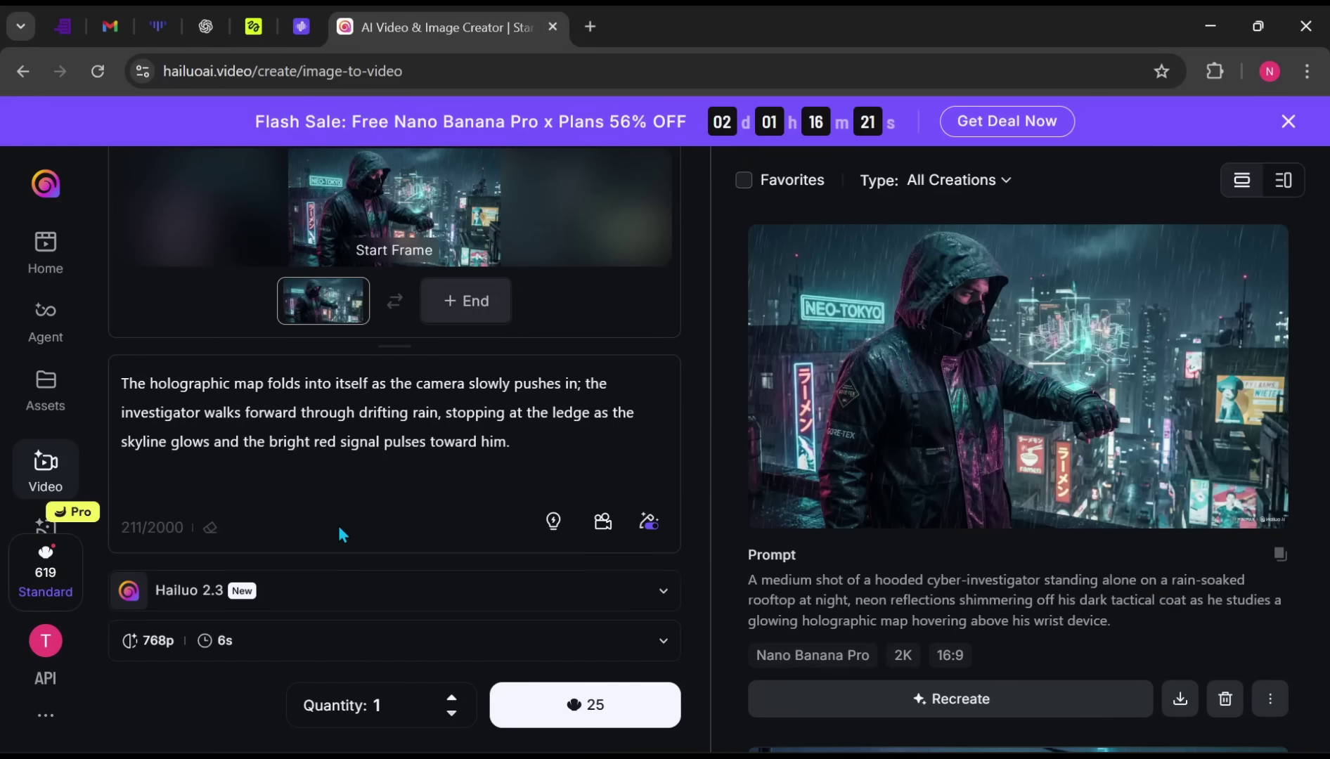
{"action": "left_click", "coordinate": [359, 599]}
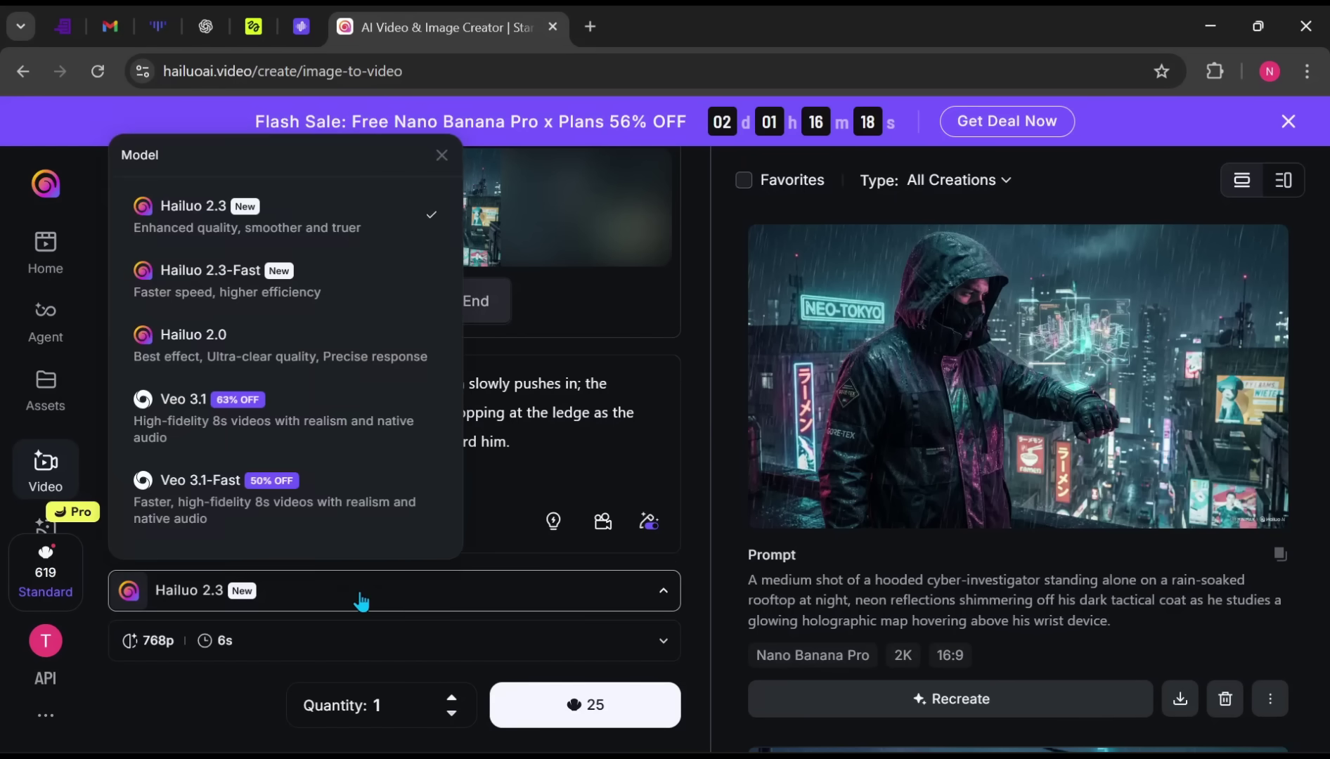
{"action": "left_click", "coordinate": [347, 408]}
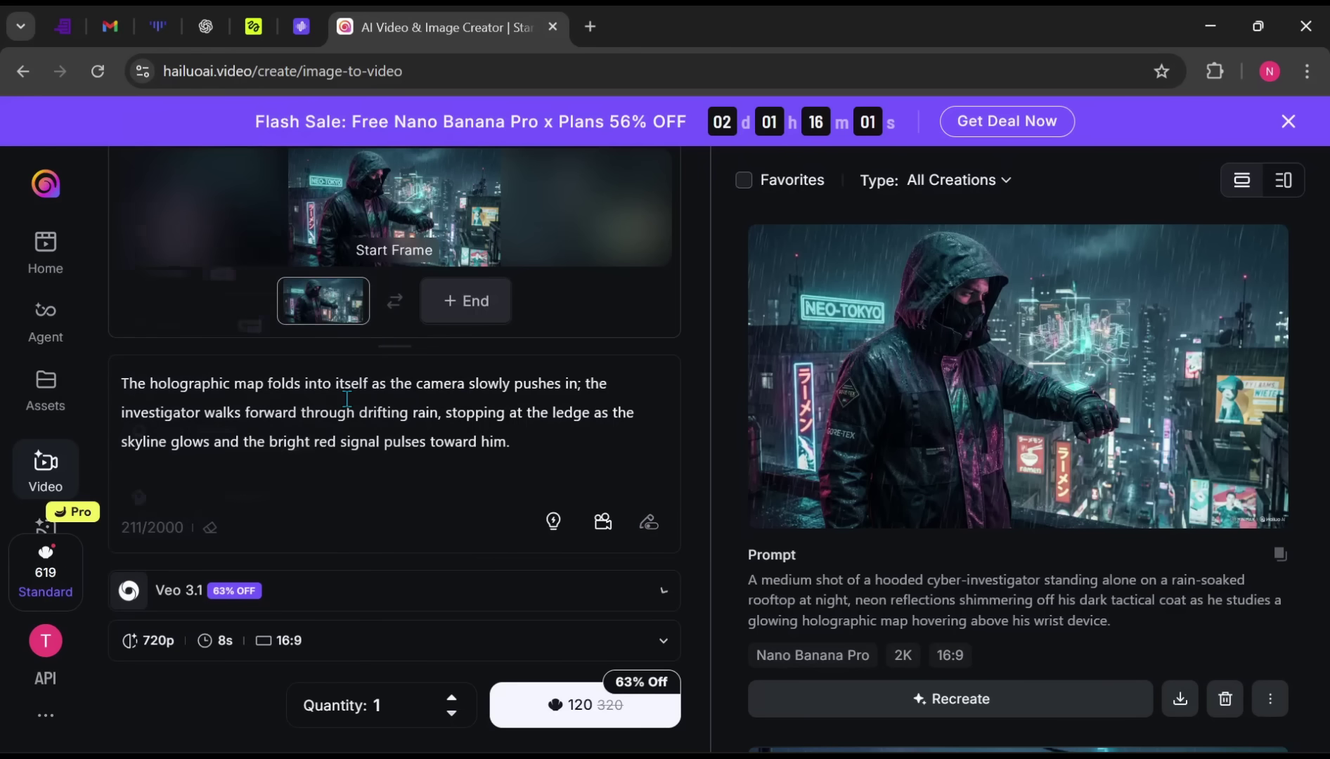
{"action": "left_click", "coordinate": [144, 643]}
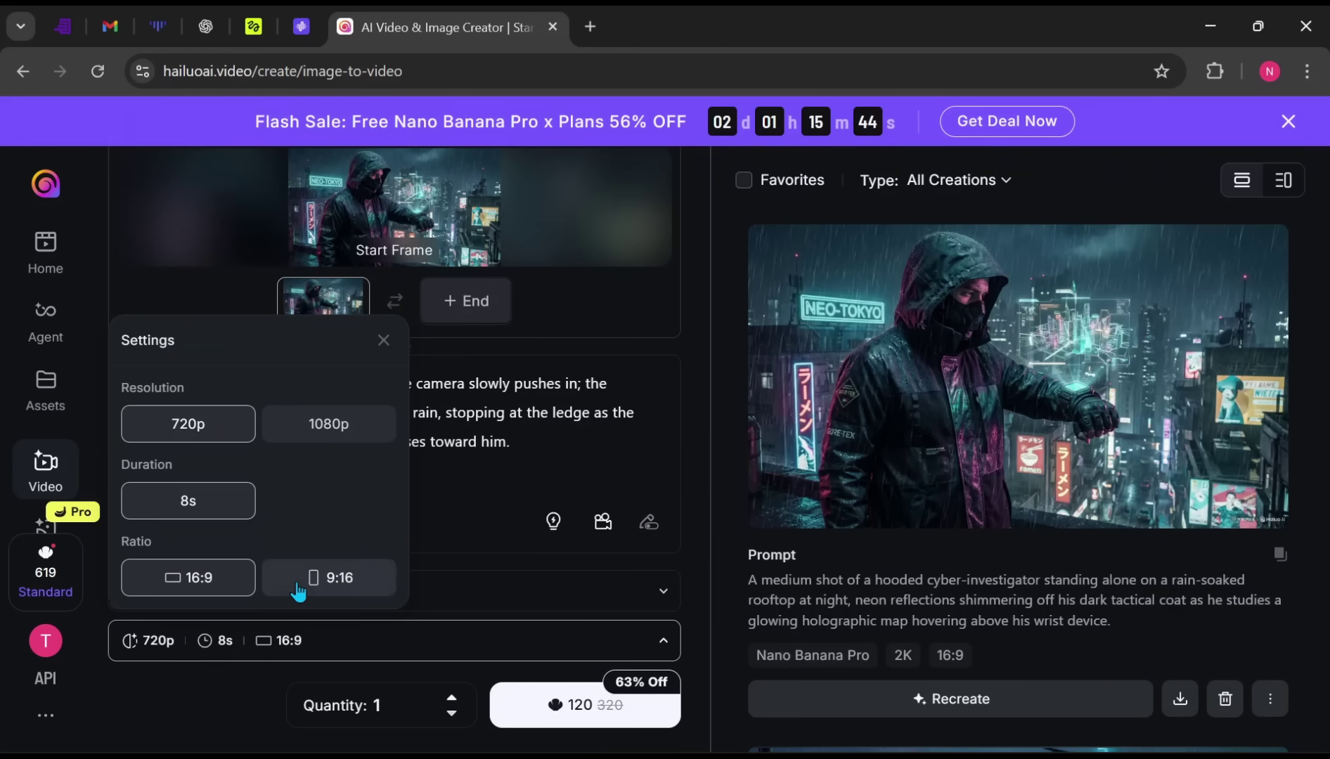
{"action": "left_click", "coordinate": [144, 658]}
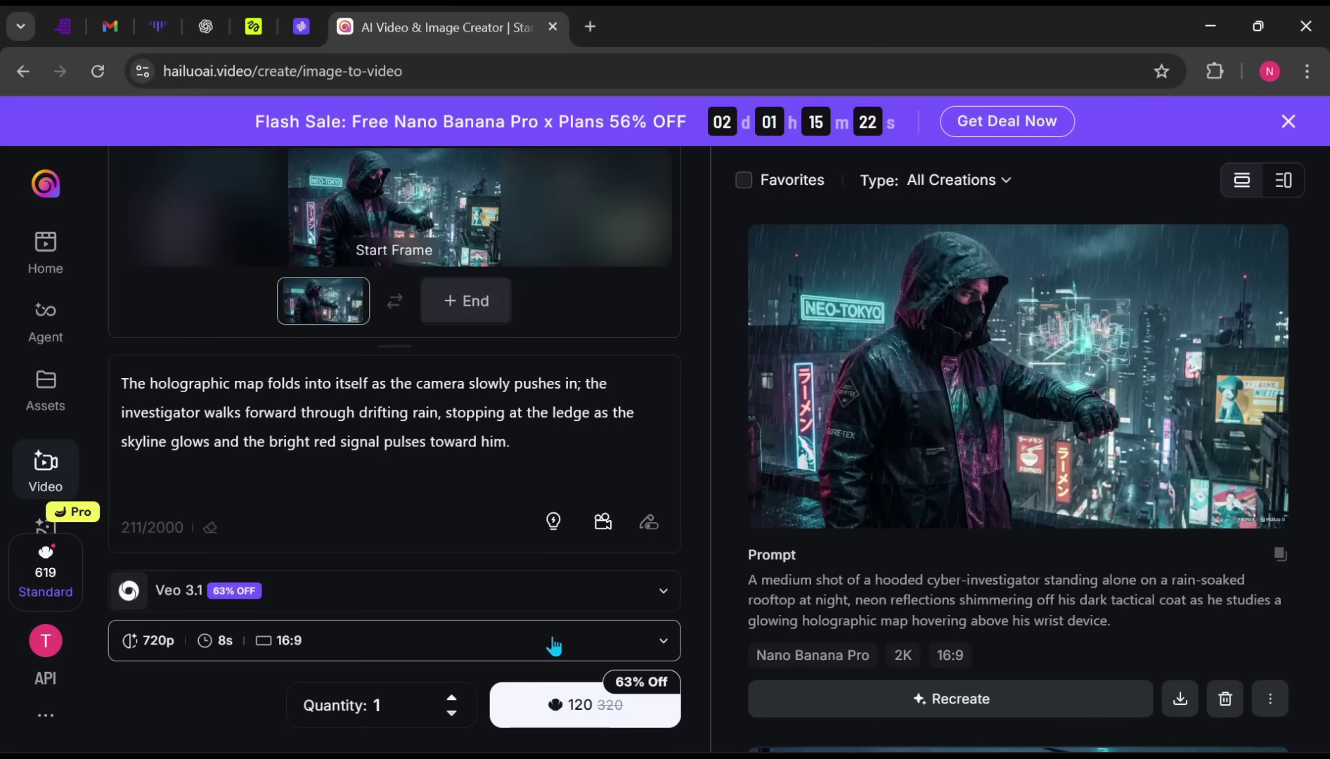
{"action": "left_click", "coordinate": [555, 712]}
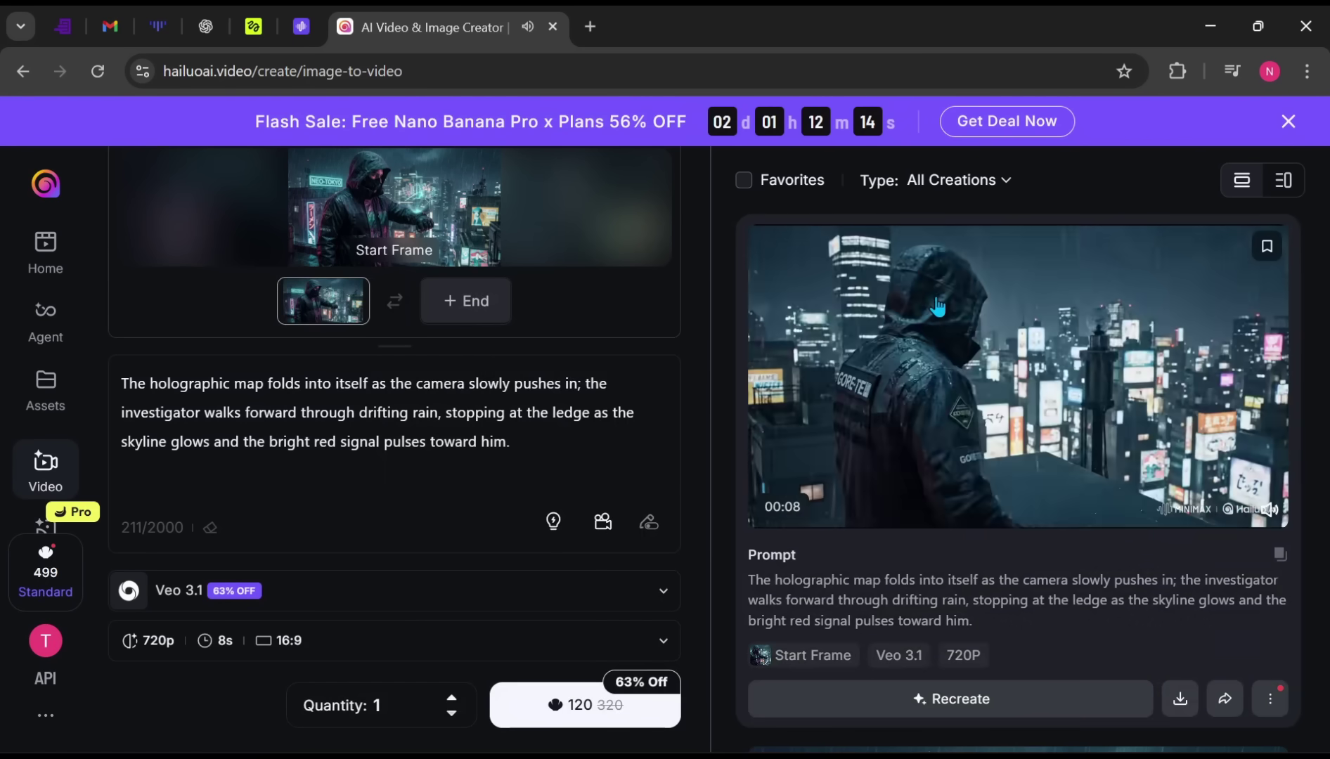
Step: Watch the finished 8-second Veo 3.1 rooftop clip in the right-panel player
{"action": "mouse_move", "coordinate": [921, 453]}
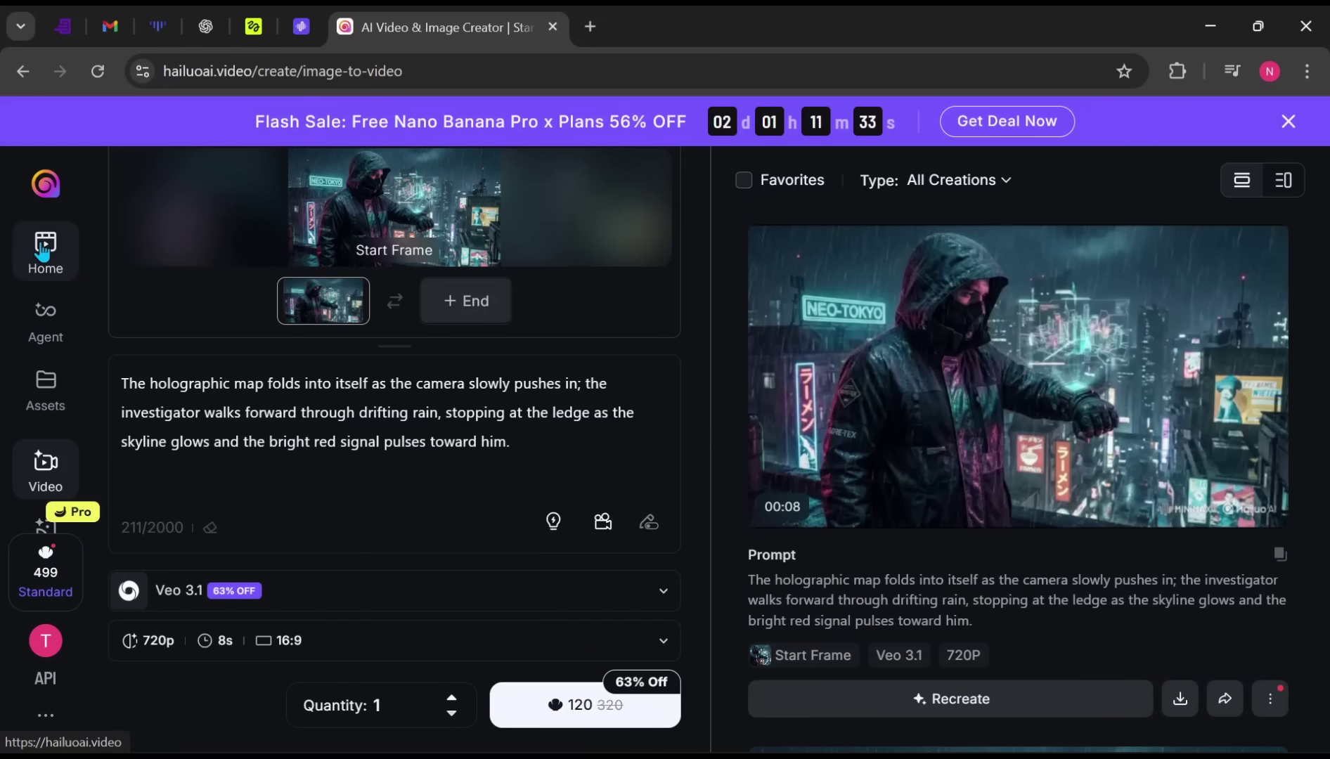
Step: Go Home, switch to Hailuo Agent mode, and leave the agent model on Auto
{"action": "left_click", "coordinate": [42, 249]}
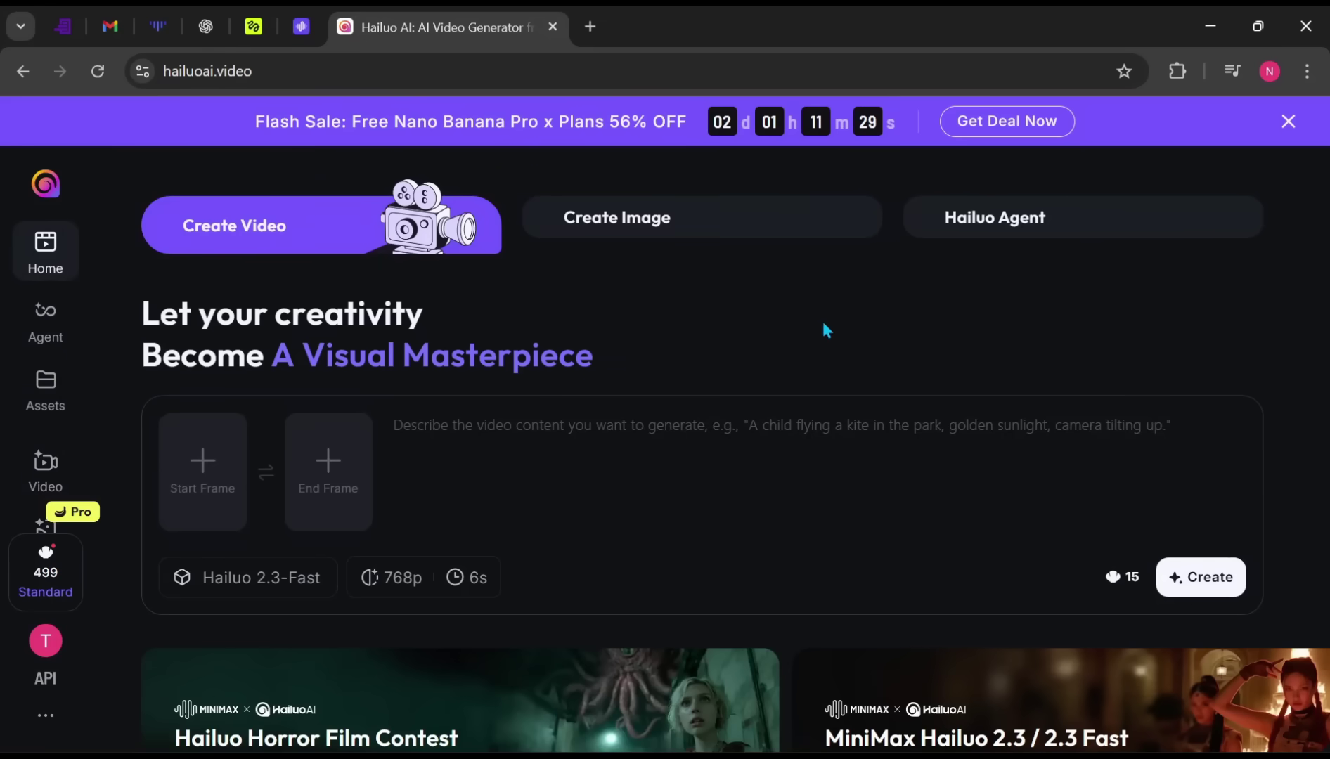
{"action": "left_click", "coordinate": [1016, 243]}
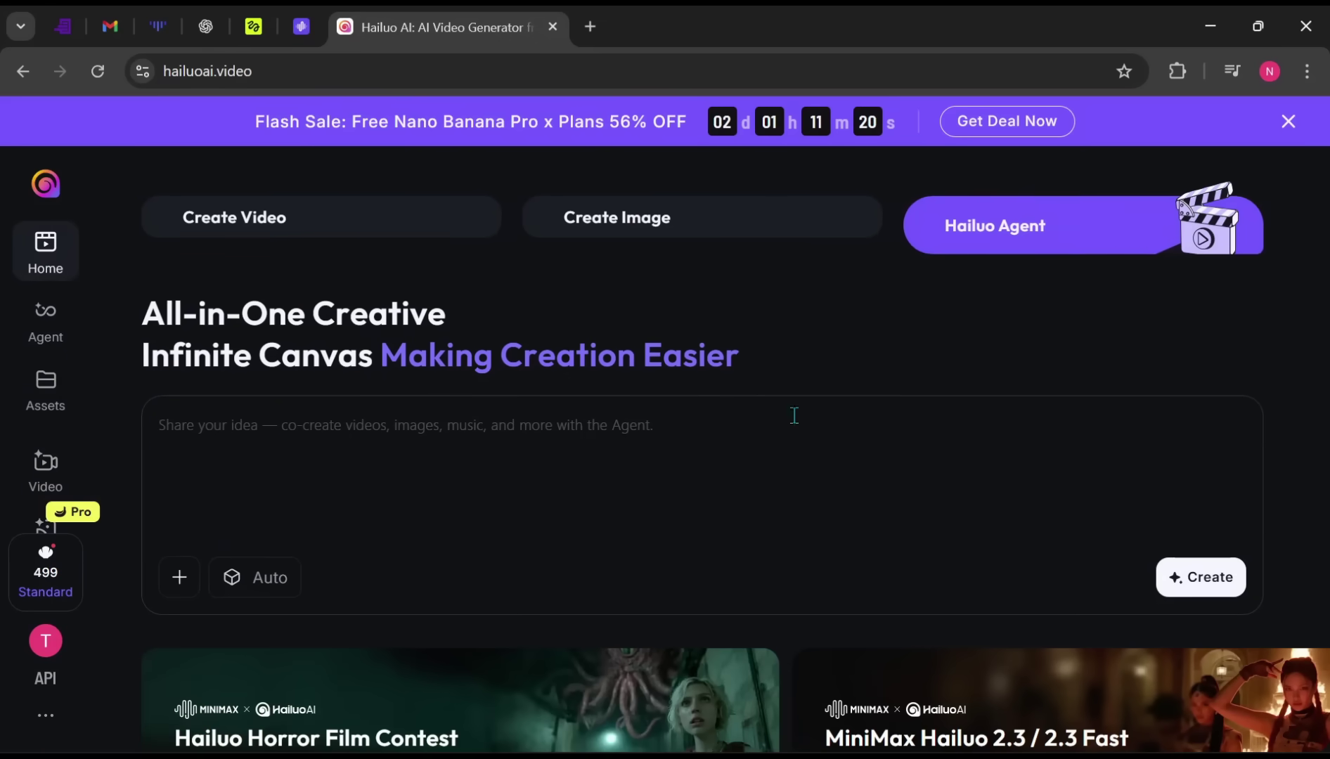
{"action": "left_click", "coordinate": [267, 583]}
{"action": "scroll", "coordinate": [324, 562], "scroll_direction": "down", "scroll_amount": 3}
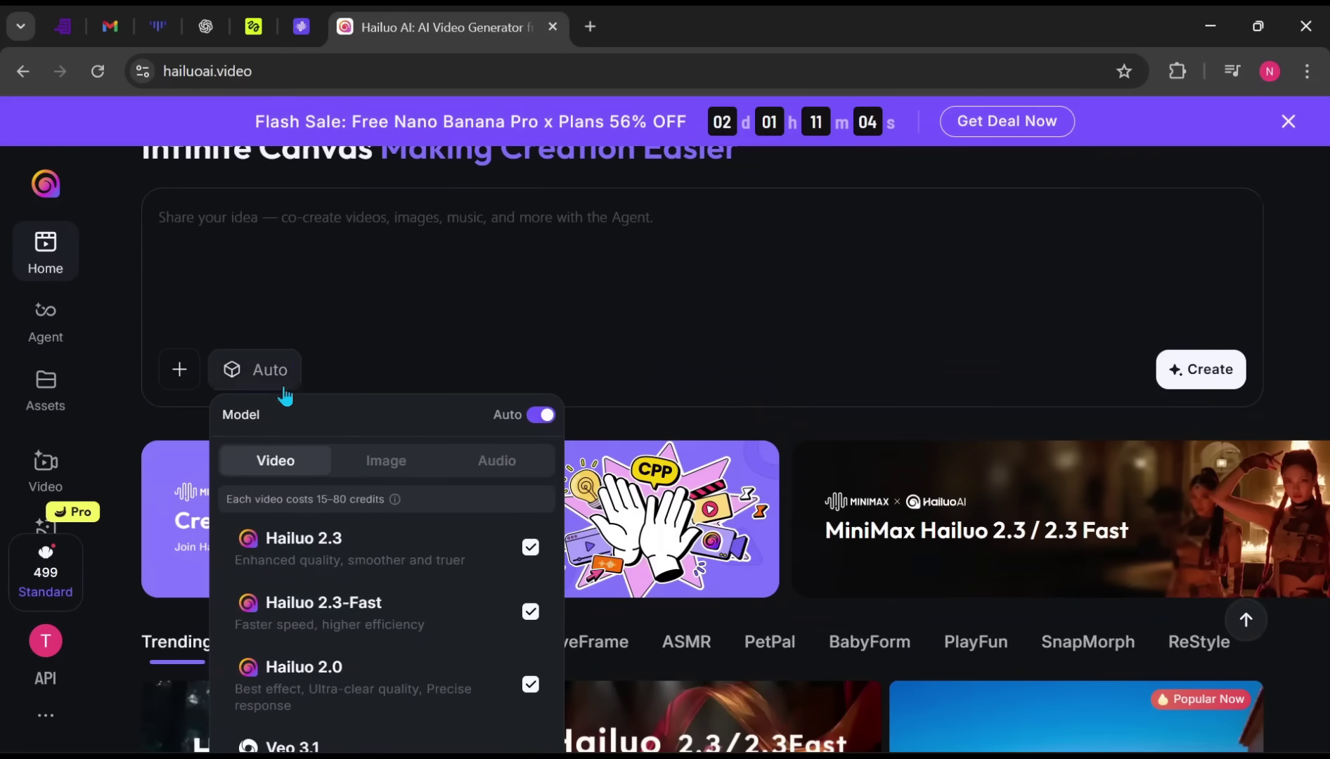
{"action": "scroll", "coordinate": [324, 562], "scroll_direction": "down", "scroll_amount": 12}
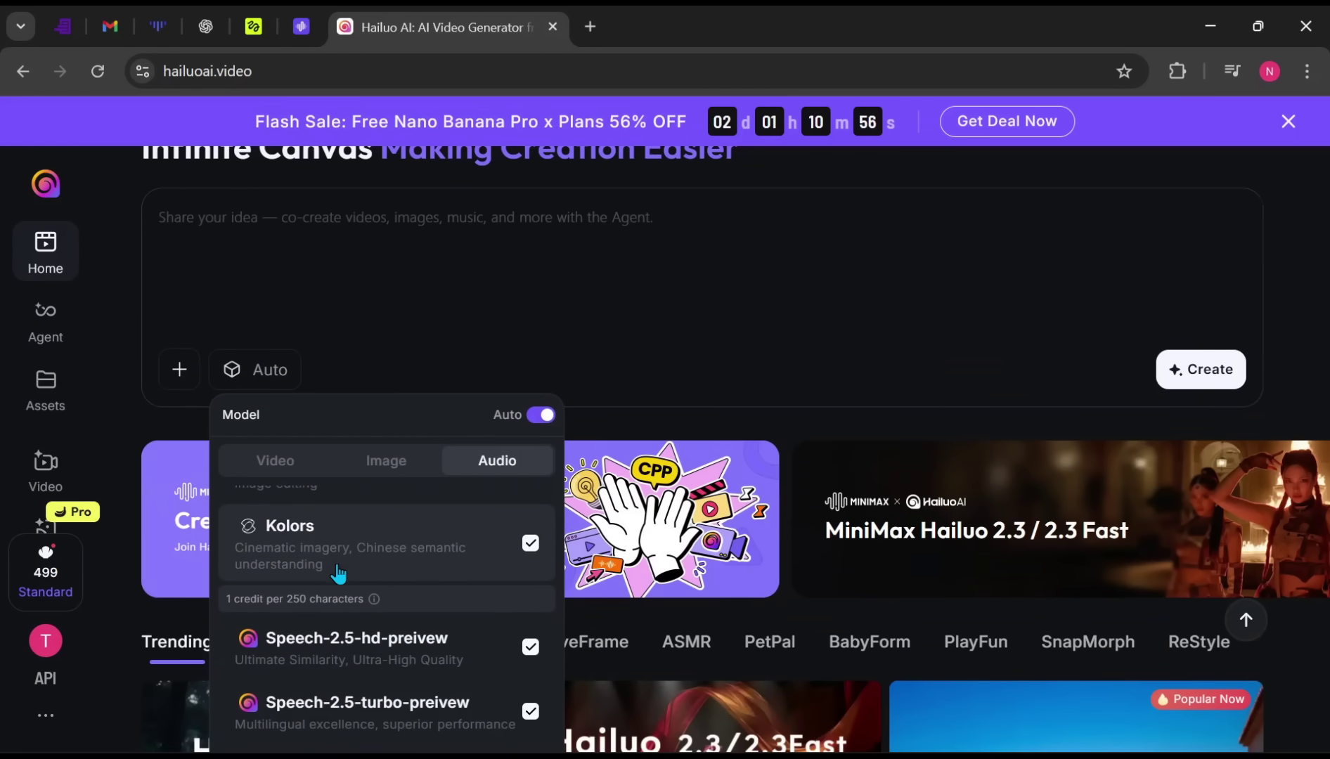
{"action": "scroll", "coordinate": [337, 573], "scroll_direction": "up", "scroll_amount": 12}
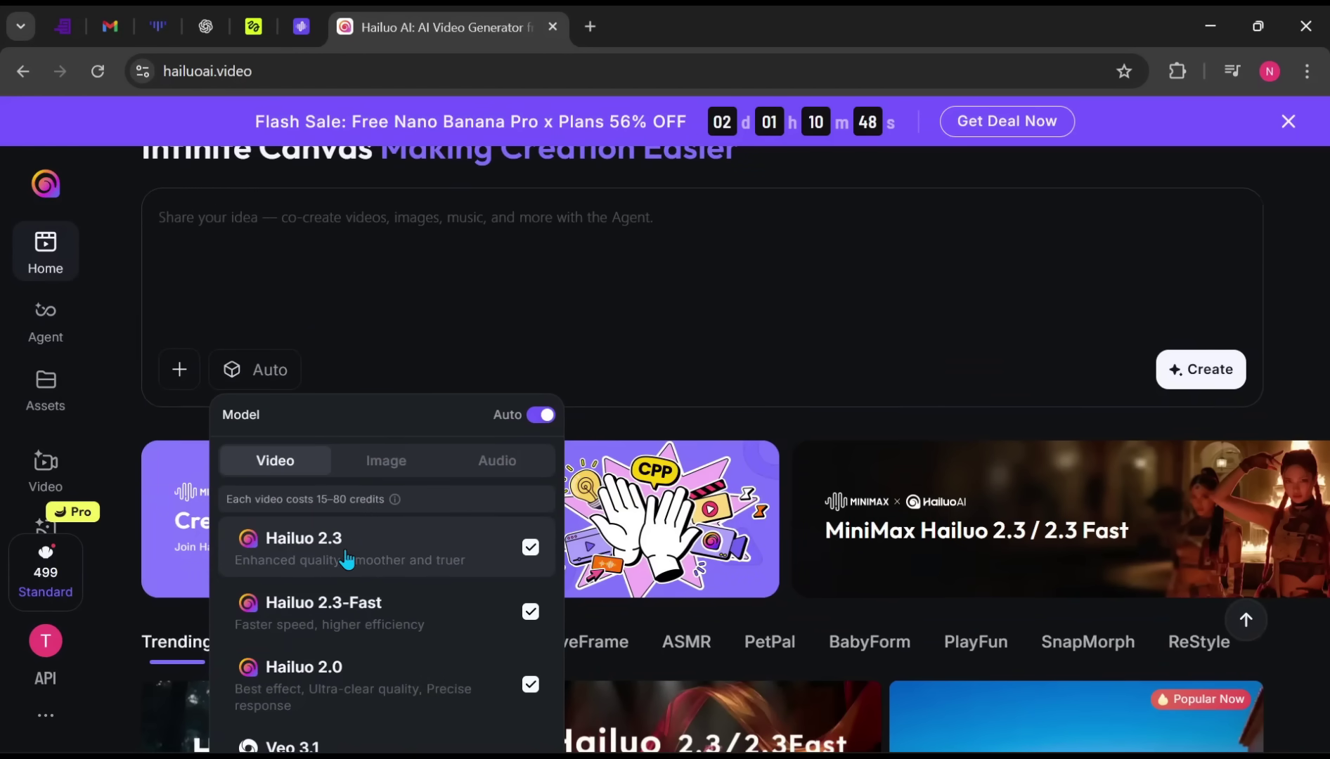
{"action": "scroll", "coordinate": [378, 551], "scroll_direction": "down", "scroll_amount": 2}
{"action": "scroll", "coordinate": [379, 550], "scroll_direction": "up", "scroll_amount": 2}
{"action": "left_click", "coordinate": [401, 359]}
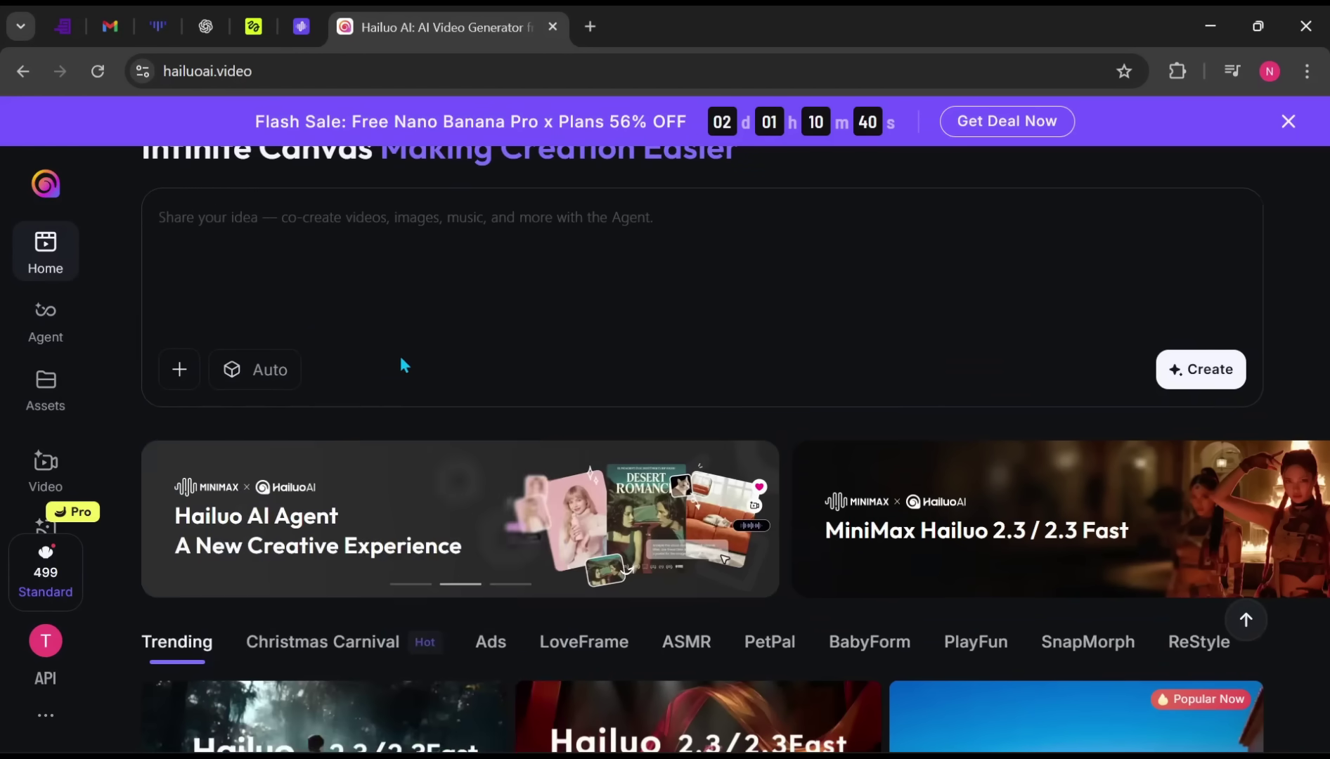
Step: Review the pasted MetroPaws Mystery brief, highlighting its character reference sheet instruction
{"action": "scroll", "coordinate": [403, 362], "scroll_direction": "up", "scroll_amount": 3}
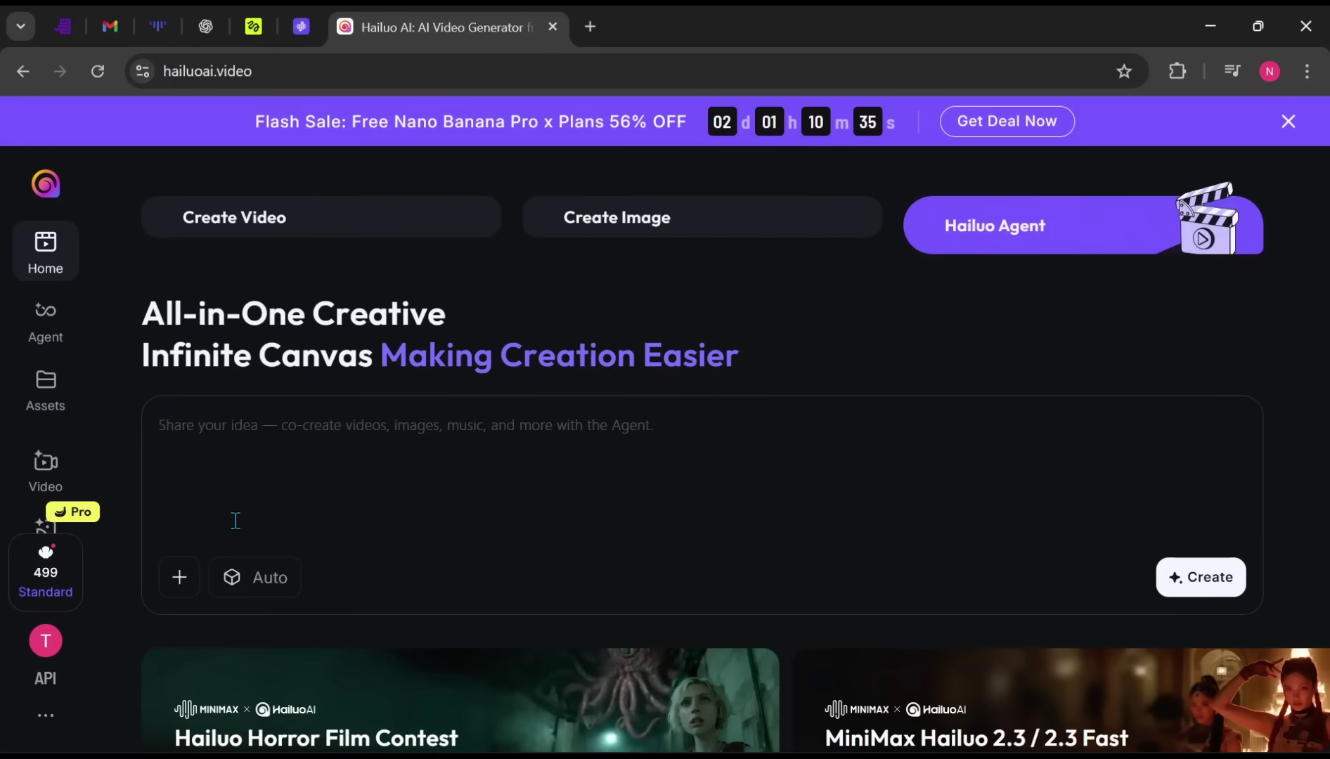
{"action": "left_click", "coordinate": [171, 582]}
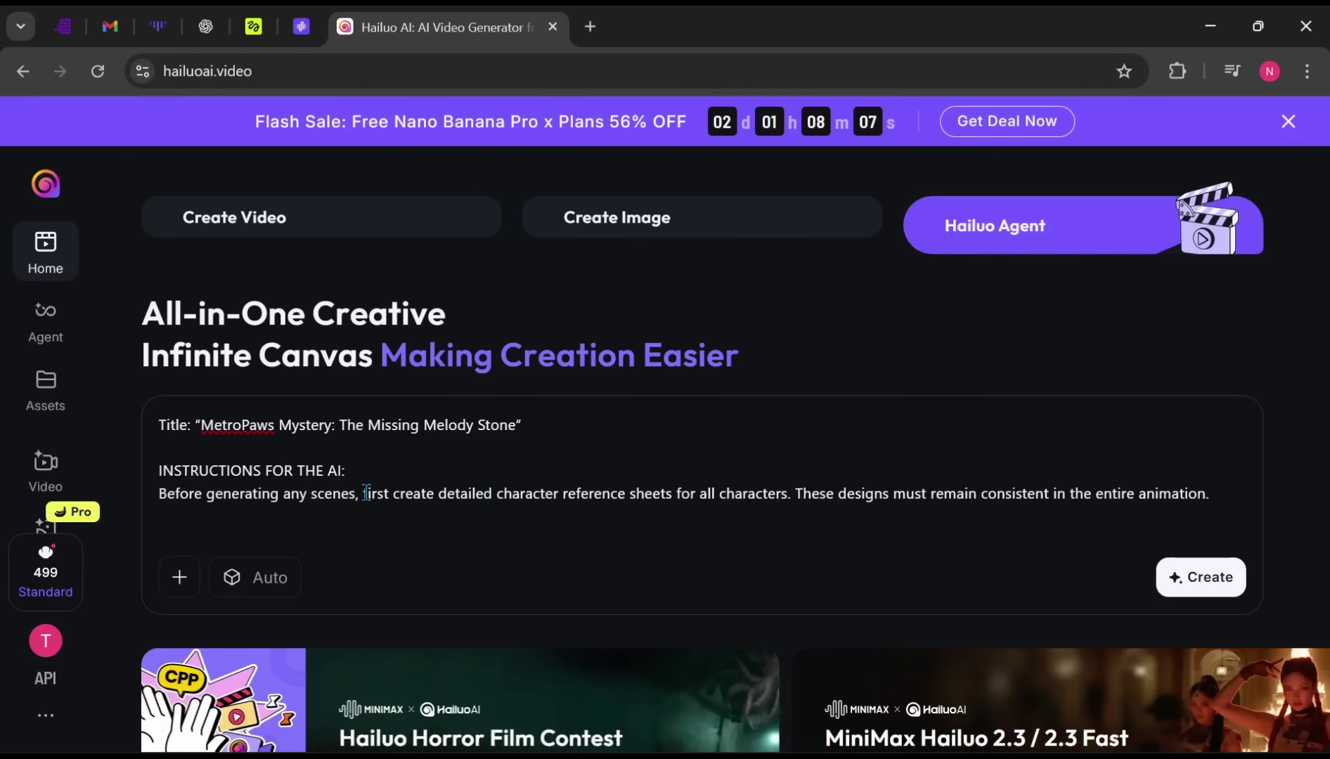
{"action": "left_click_drag", "start_coordinate": [363, 493], "coordinate": [791, 494]}
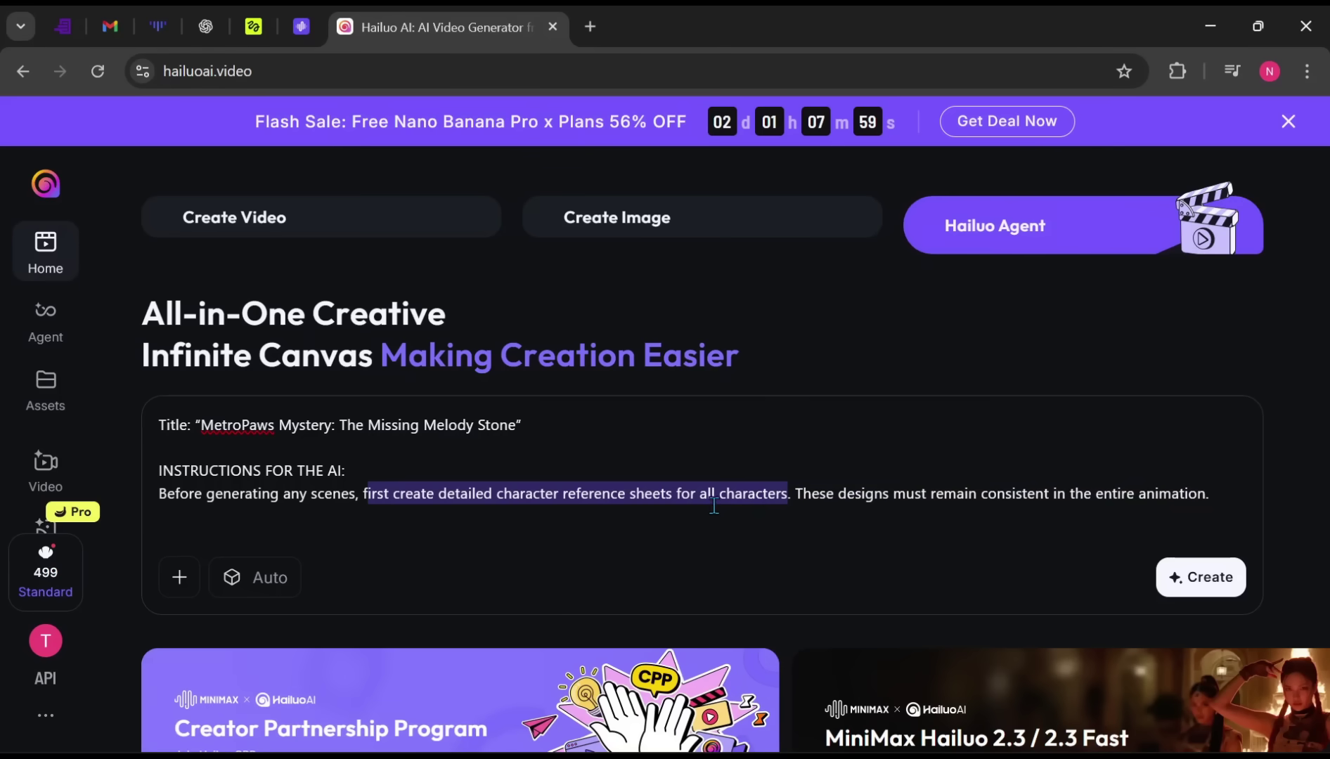
{"action": "left_click", "coordinate": [751, 451]}
{"action": "scroll", "coordinate": [750, 450], "scroll_direction": "down", "scroll_amount": 5}
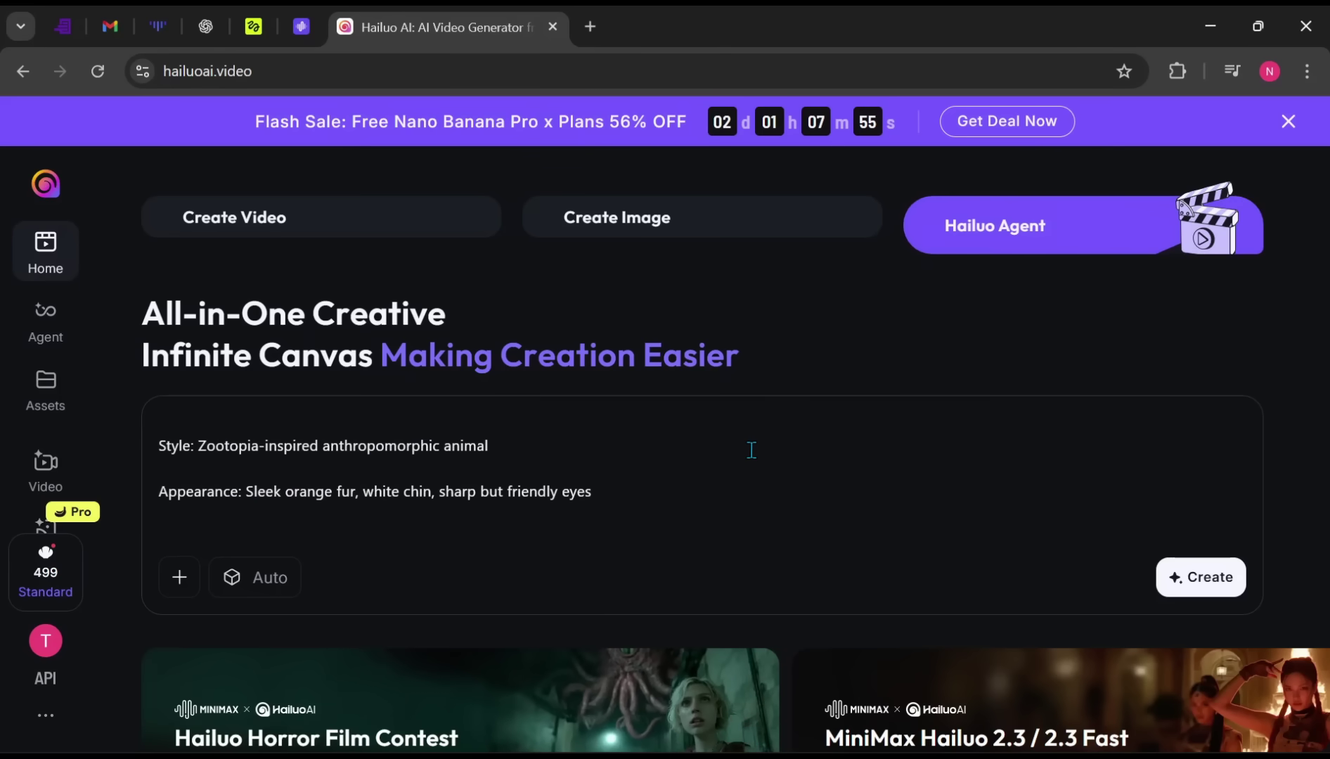
{"action": "scroll", "coordinate": [751, 451], "scroll_direction": "up", "scroll_amount": 5}
{"action": "scroll", "coordinate": [737, 506], "scroll_direction": "down", "scroll_amount": 5}
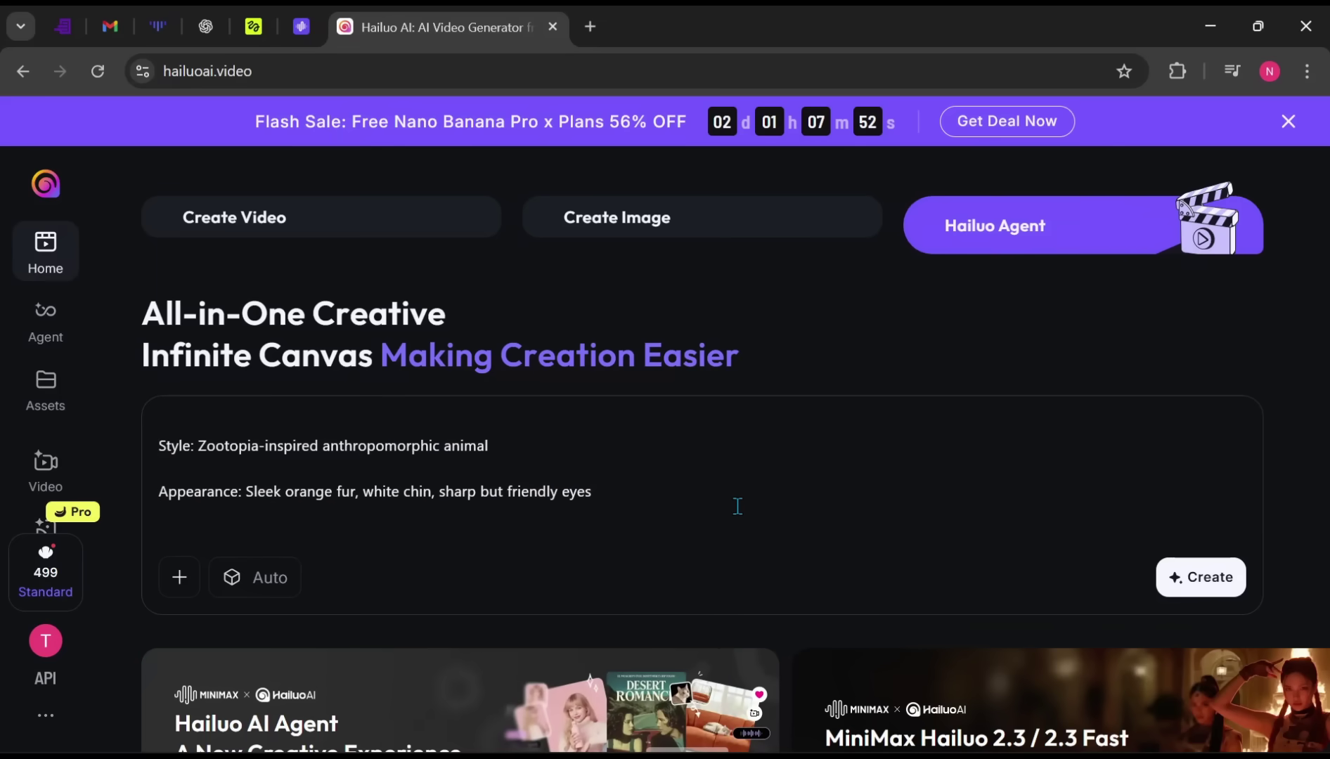
{"action": "scroll", "coordinate": [737, 506], "scroll_direction": "down", "scroll_amount": 15}
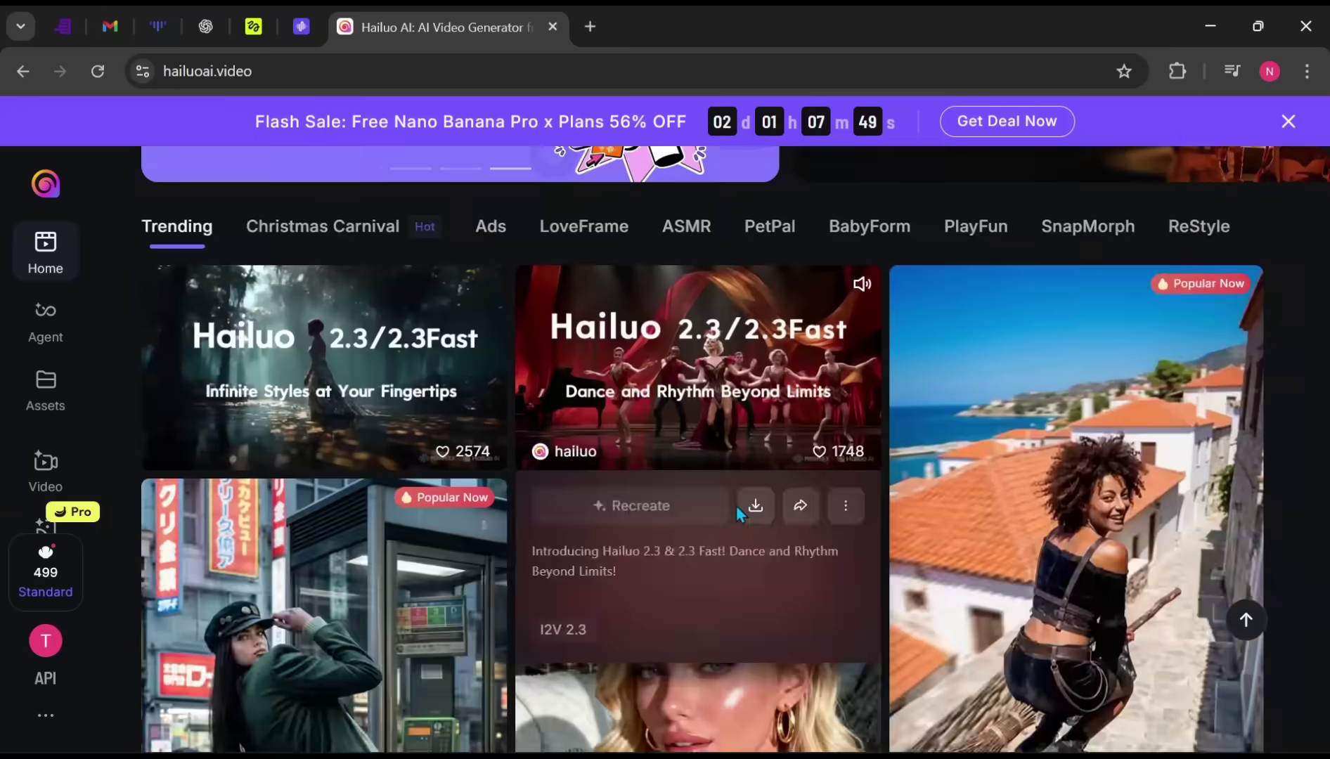
{"action": "scroll", "coordinate": [736, 505], "scroll_direction": "up", "scroll_amount": 7}
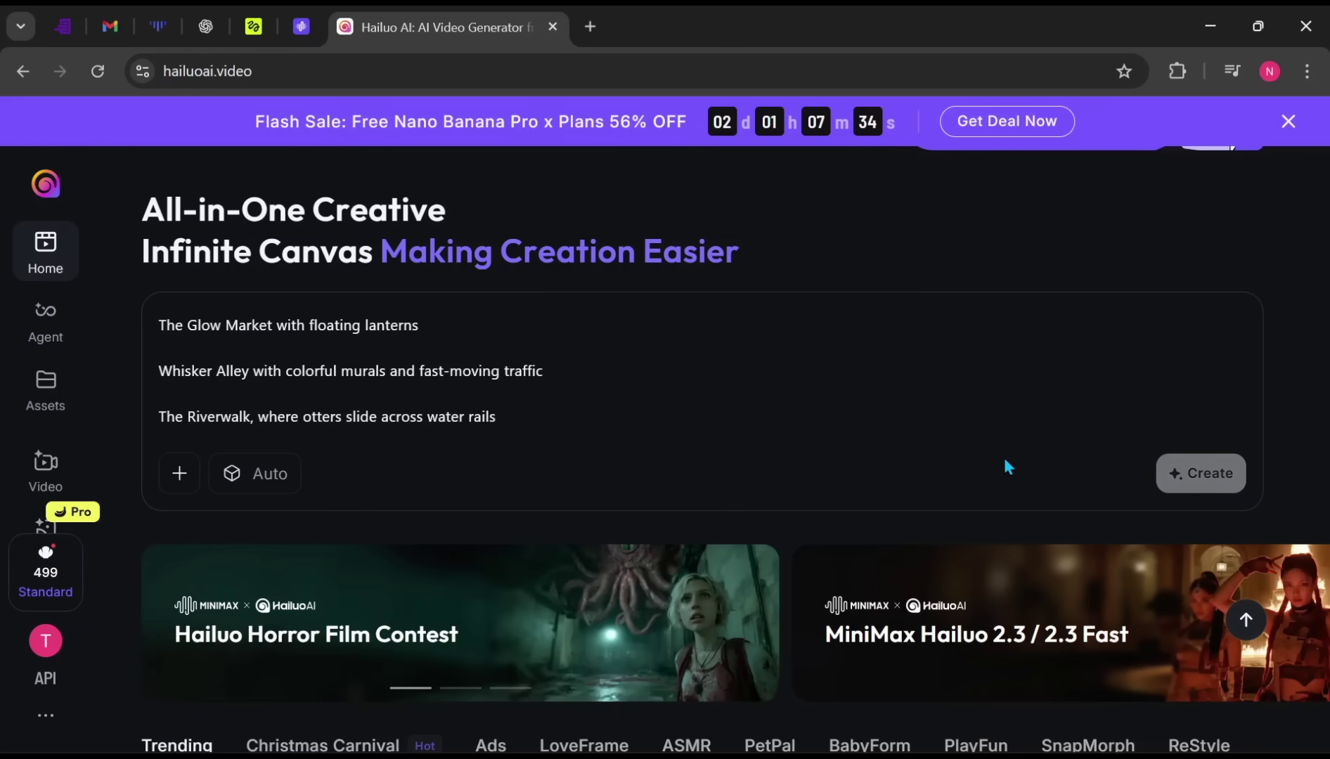
{"action": "scroll", "coordinate": [1068, 404], "scroll_direction": "up", "scroll_amount": 5}
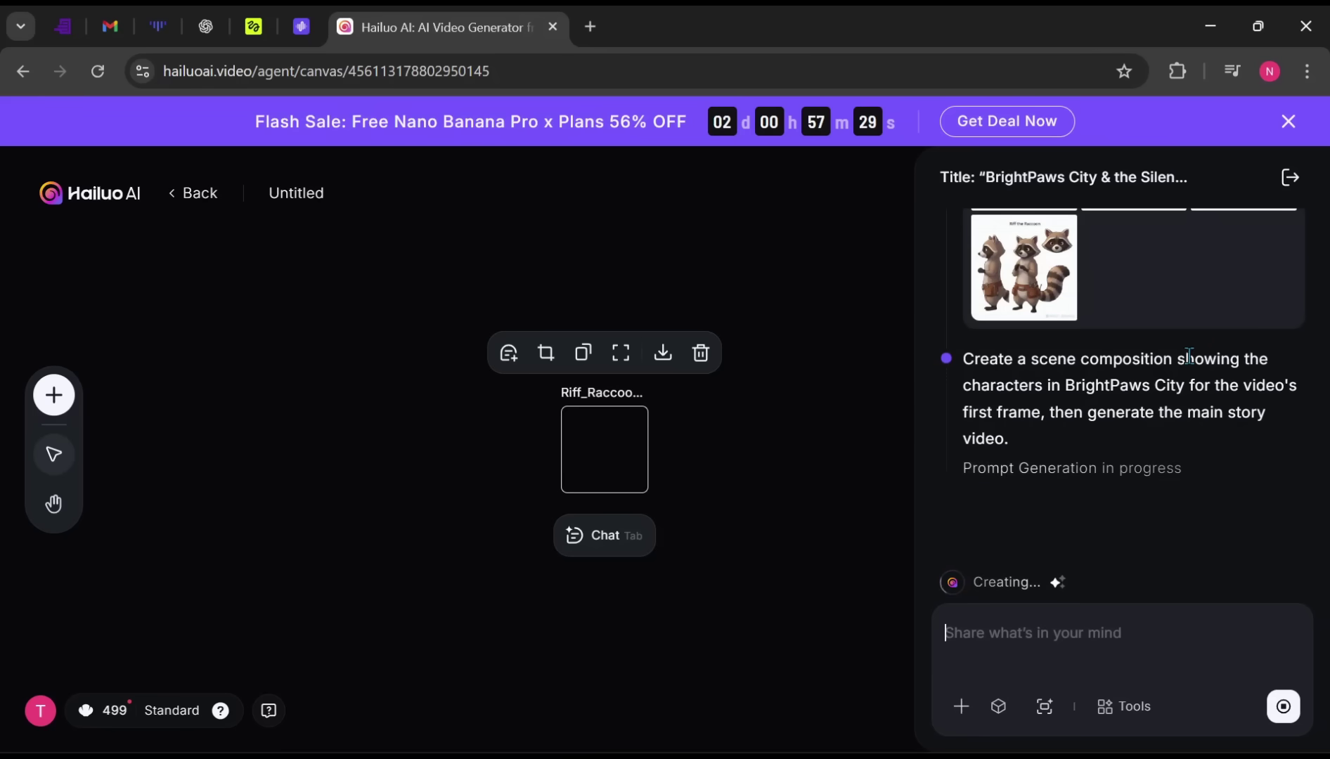
Step: Preview the Kibo, Nola the Tortoise and Riff the Raccoon sheets full-size, closing each
{"action": "scroll", "coordinate": [1186, 370], "scroll_direction": "up", "scroll_amount": 3}
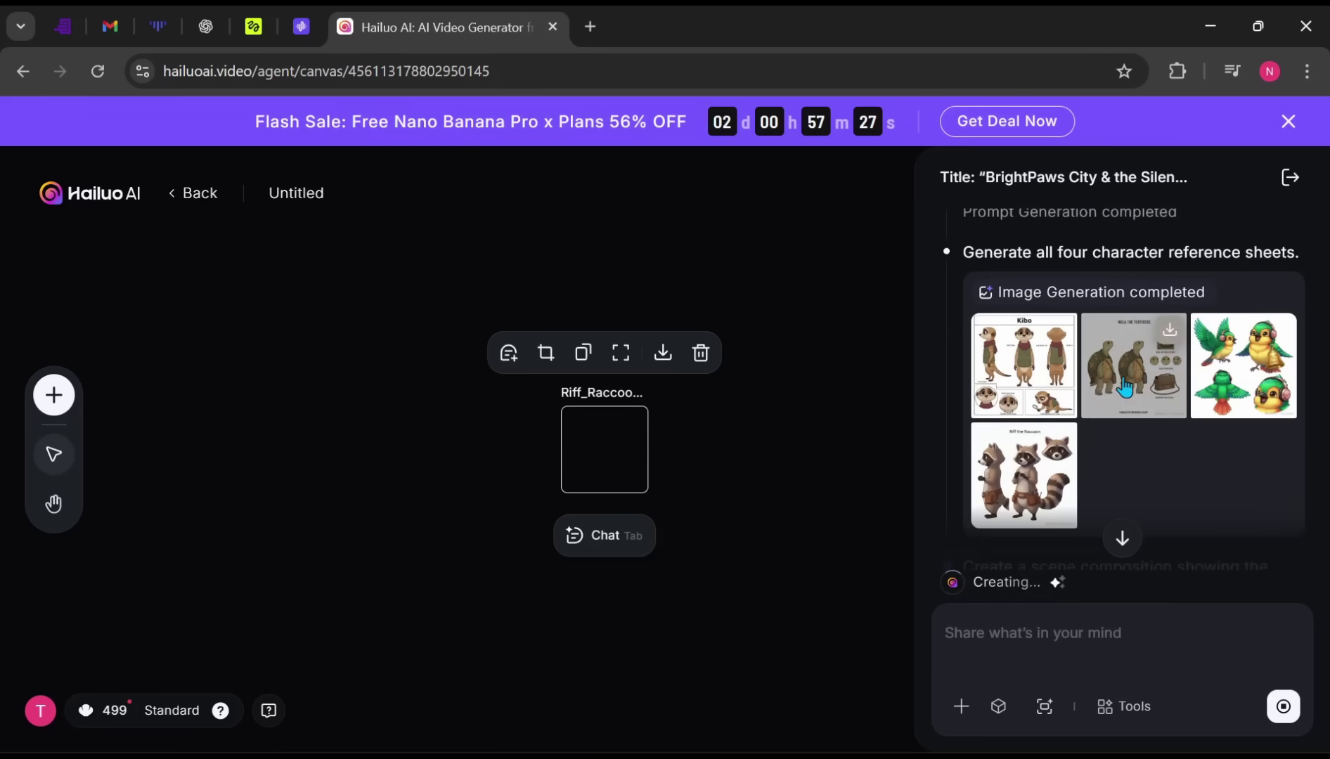
{"action": "left_click", "coordinate": [1025, 376]}
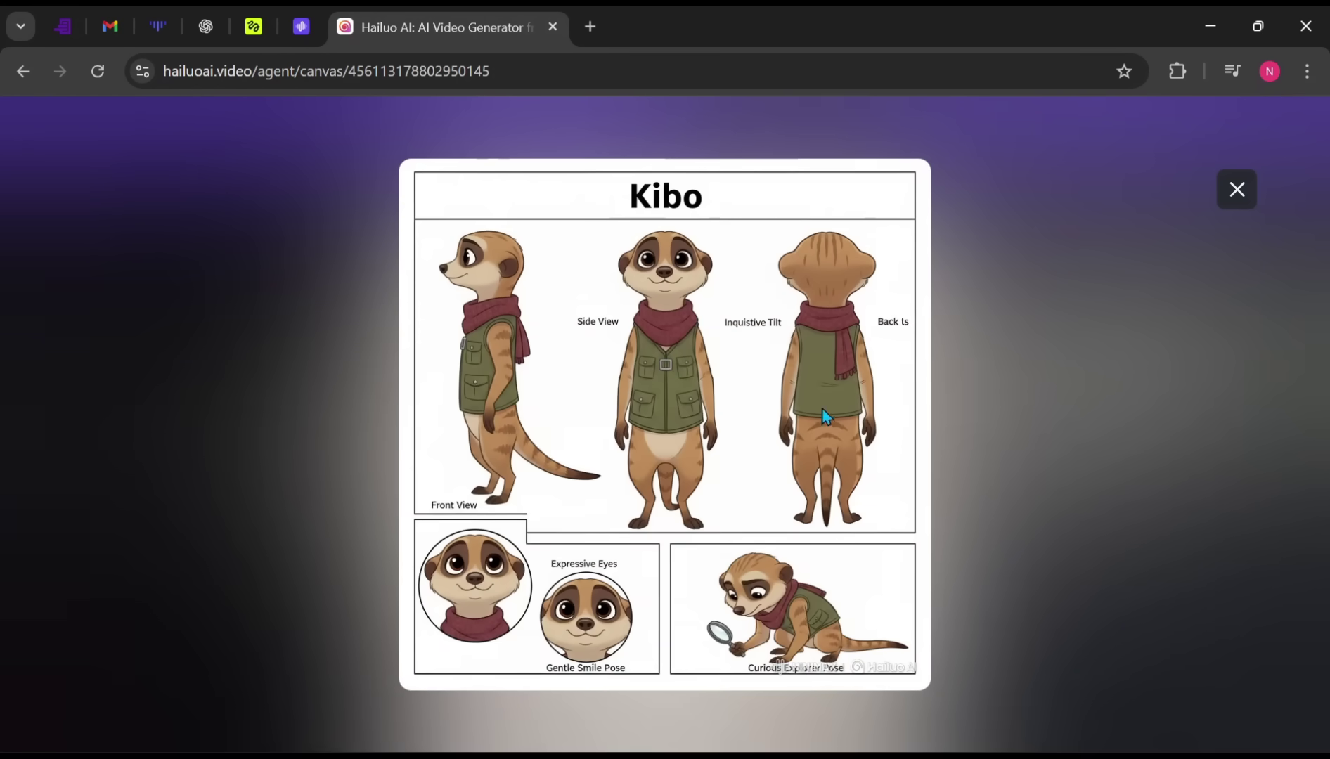
{"action": "left_click", "coordinate": [1237, 189]}
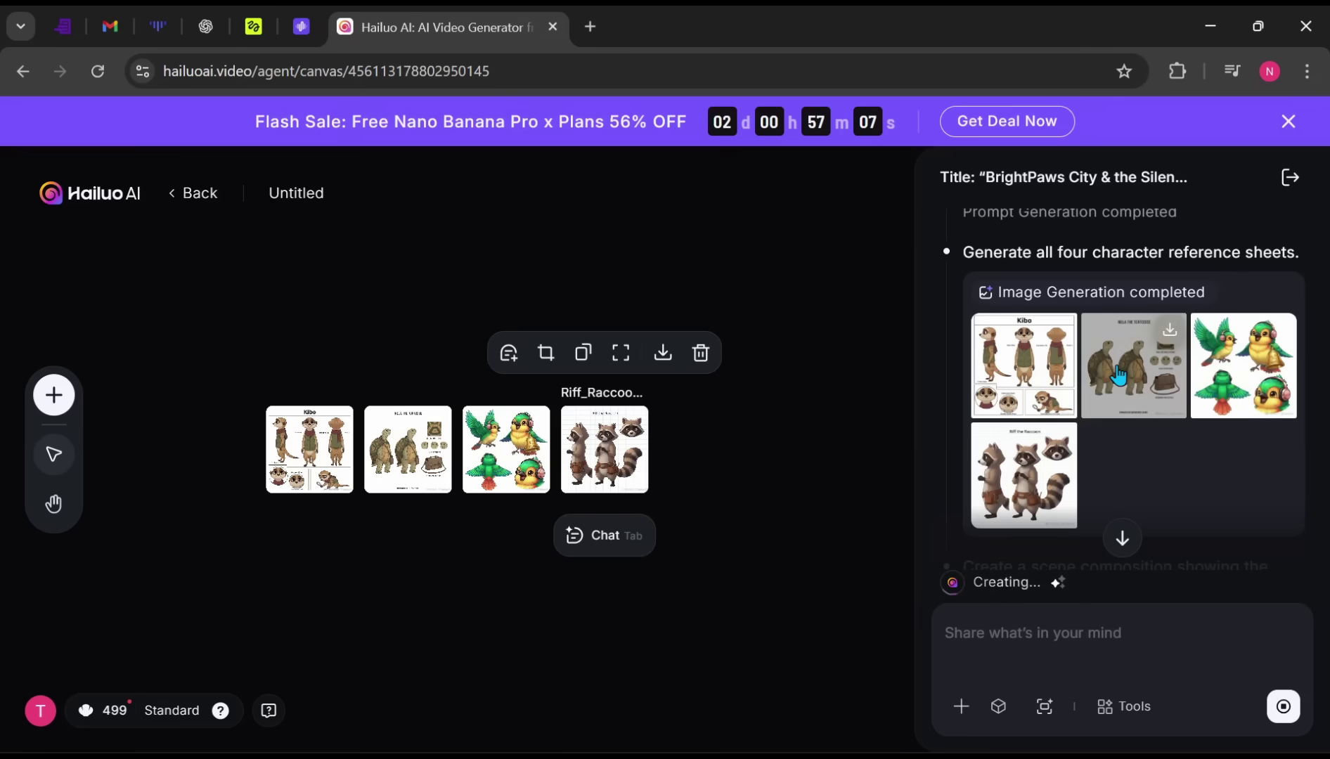
{"action": "left_click", "coordinate": [1122, 408]}
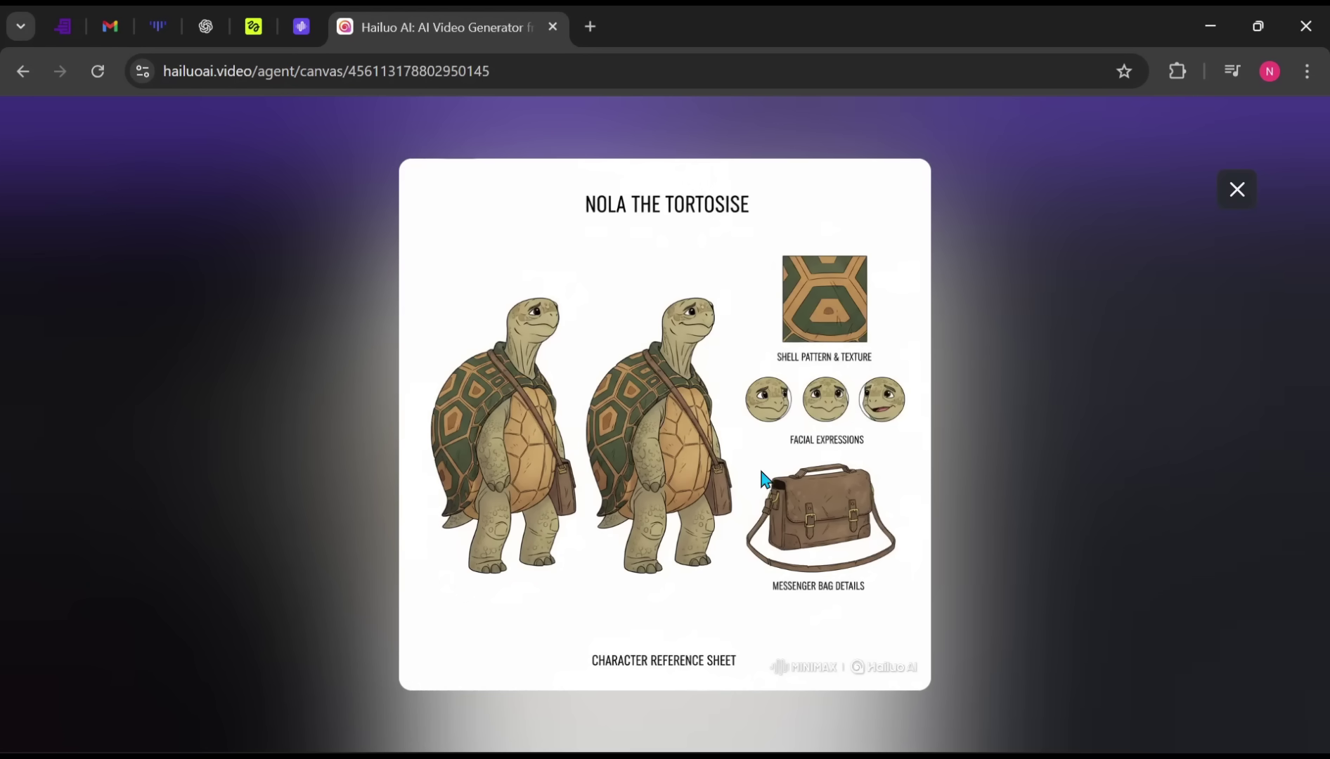
{"action": "left_click", "coordinate": [1237, 190]}
{"action": "scroll", "coordinate": [1057, 352], "scroll_direction": "up", "scroll_amount": 5}
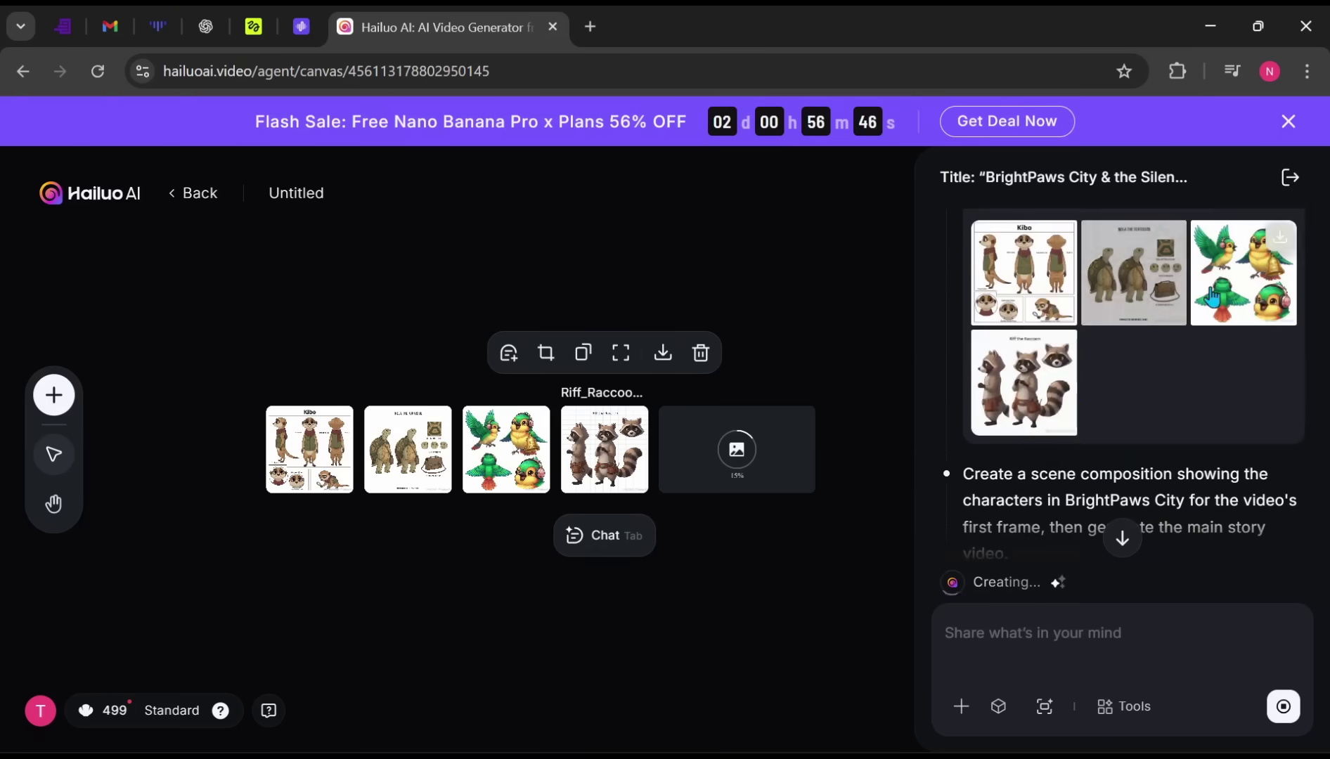
{"action": "left_click", "coordinate": [1023, 382]}
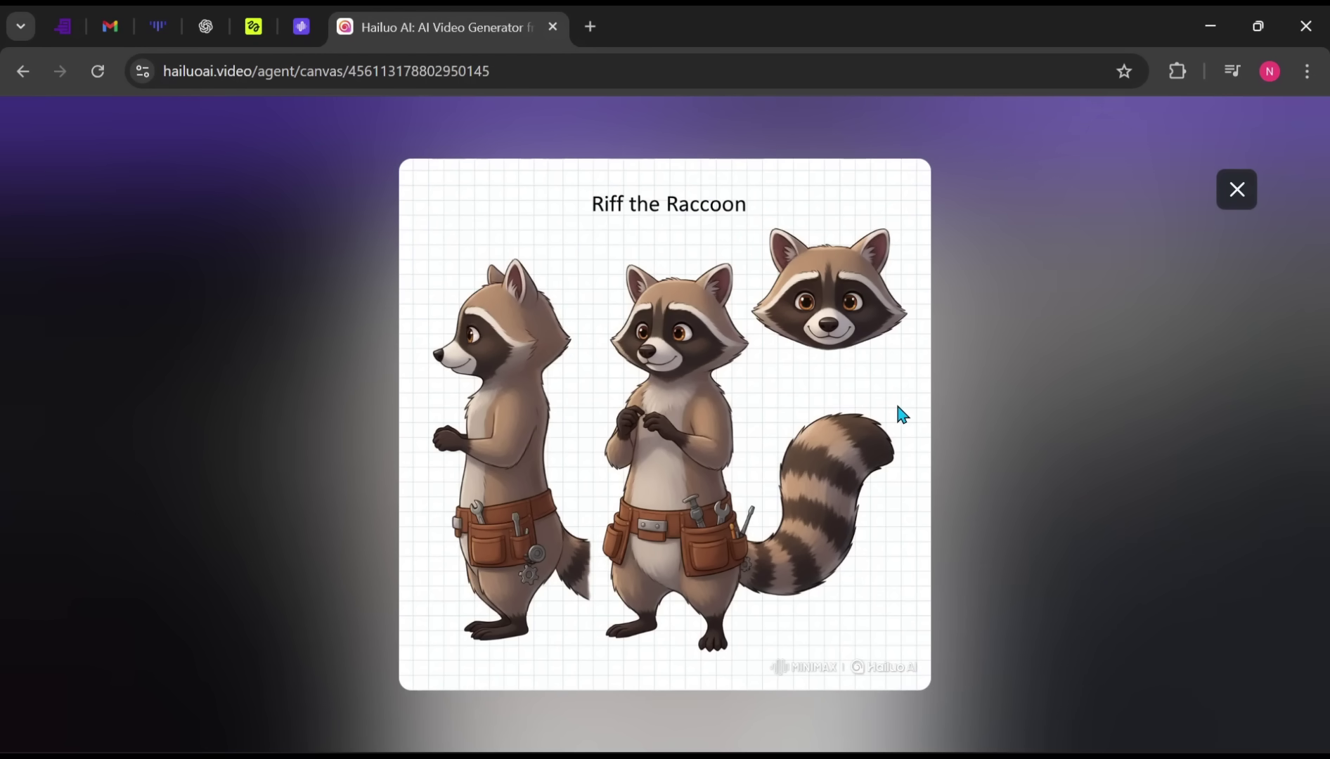
{"action": "left_click", "coordinate": [934, 393]}
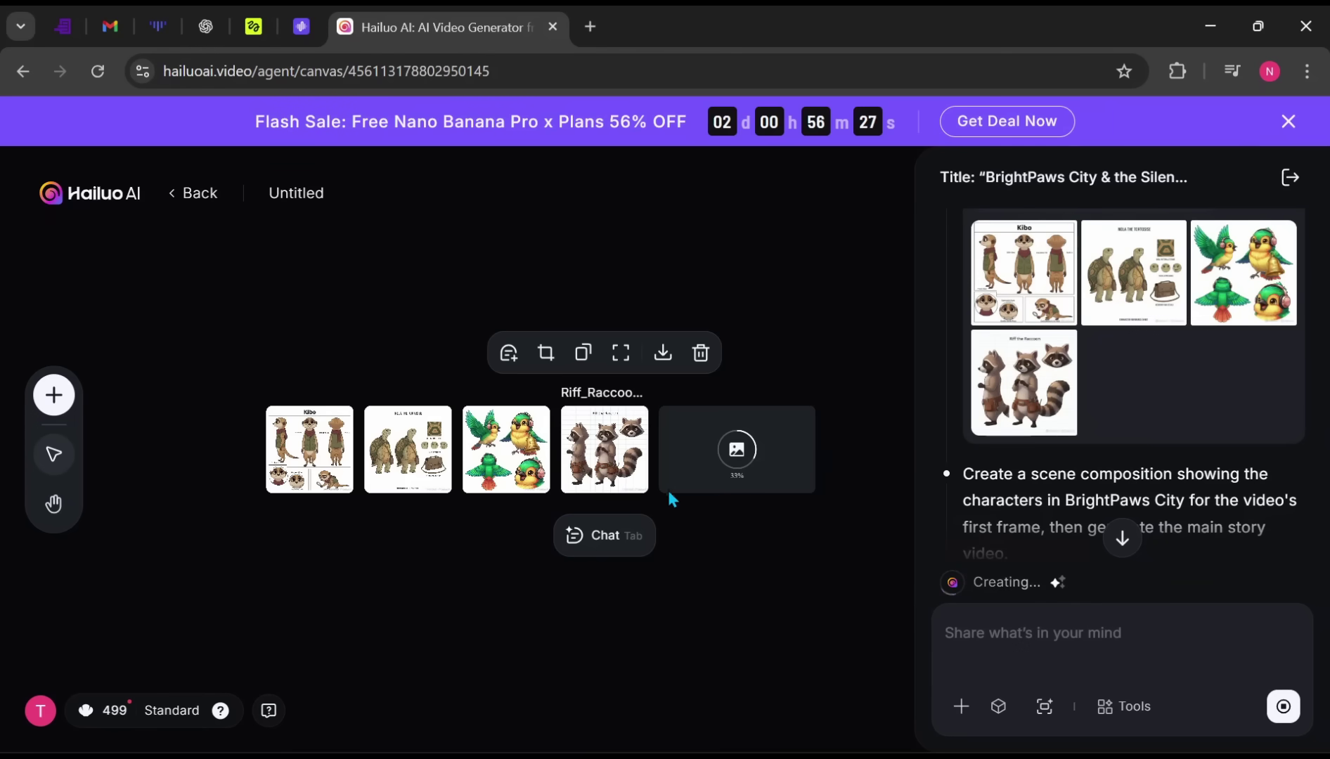
{"action": "scroll", "coordinate": [741, 552], "scroll_direction": "right", "scroll_amount": 3}
{"action": "scroll", "coordinate": [734, 615], "scroll_direction": "down", "scroll_amount": 2}
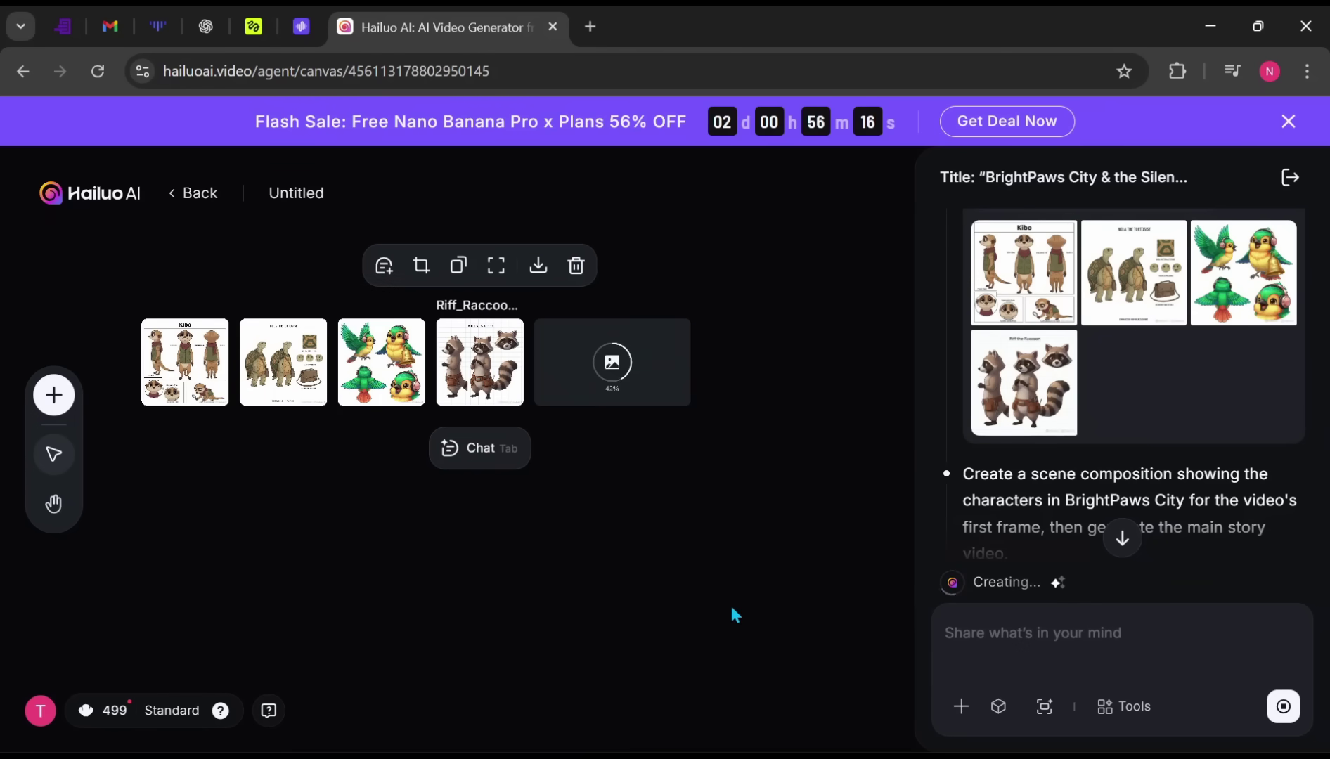
{"action": "scroll", "coordinate": [1134, 328], "scroll_direction": "down", "scroll_amount": 5}
{"action": "scroll", "coordinate": [1134, 328], "scroll_direction": "down", "scroll_amount": 2}
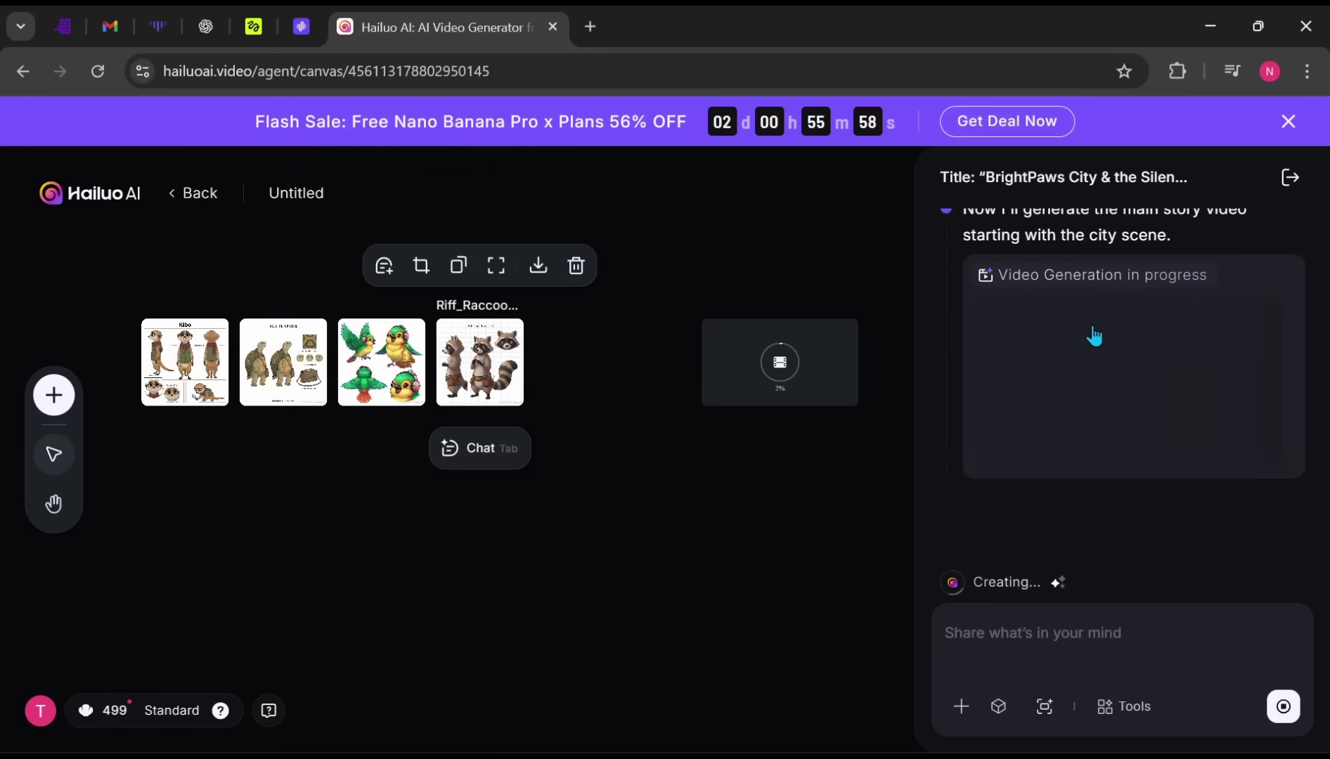
Step: Scroll the chat up to the finished 'BrightPaws City & the Silent Bell' video
{"action": "scroll", "coordinate": [1095, 336], "scroll_direction": "up", "scroll_amount": 2}
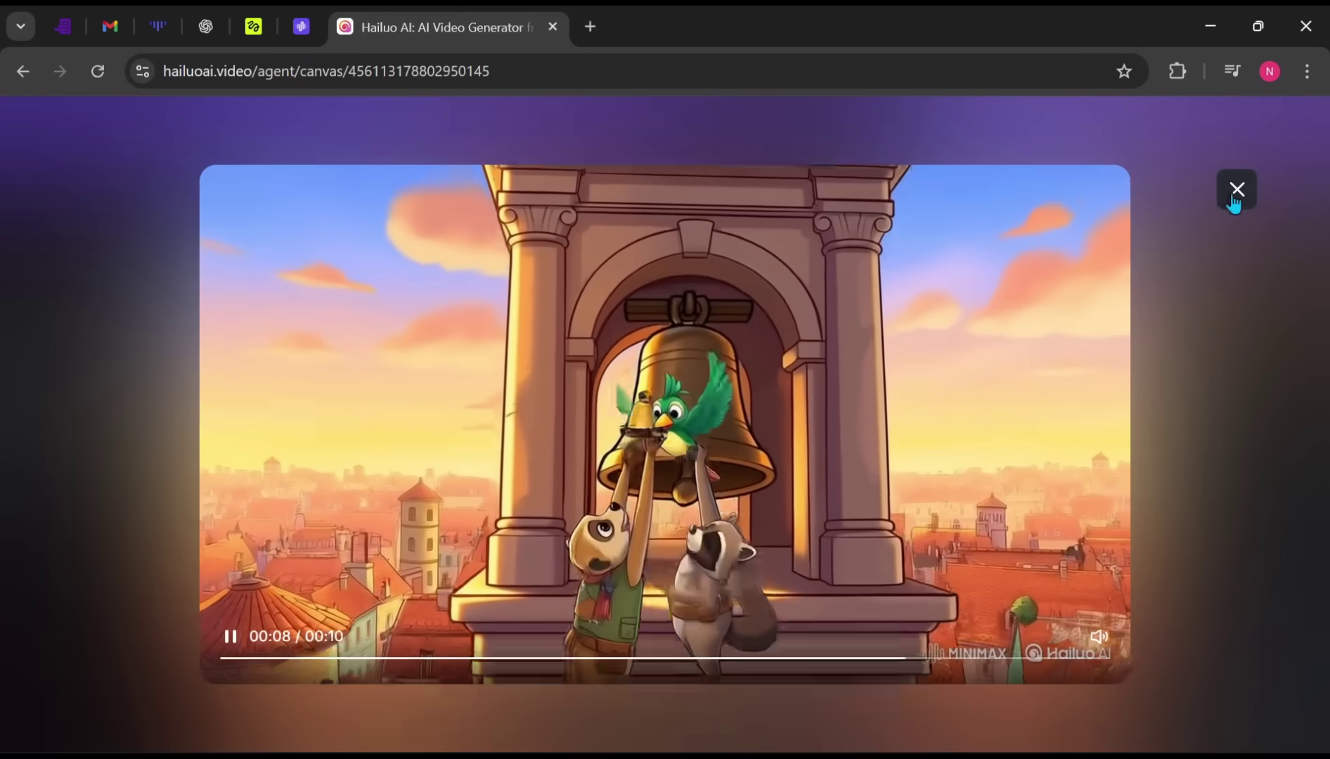
Step: Ask the agent to make the story six scenes so it is longer and more meaningful
{"action": "left_click", "coordinate": [1235, 197]}
{"action": "type", "text": "make "}
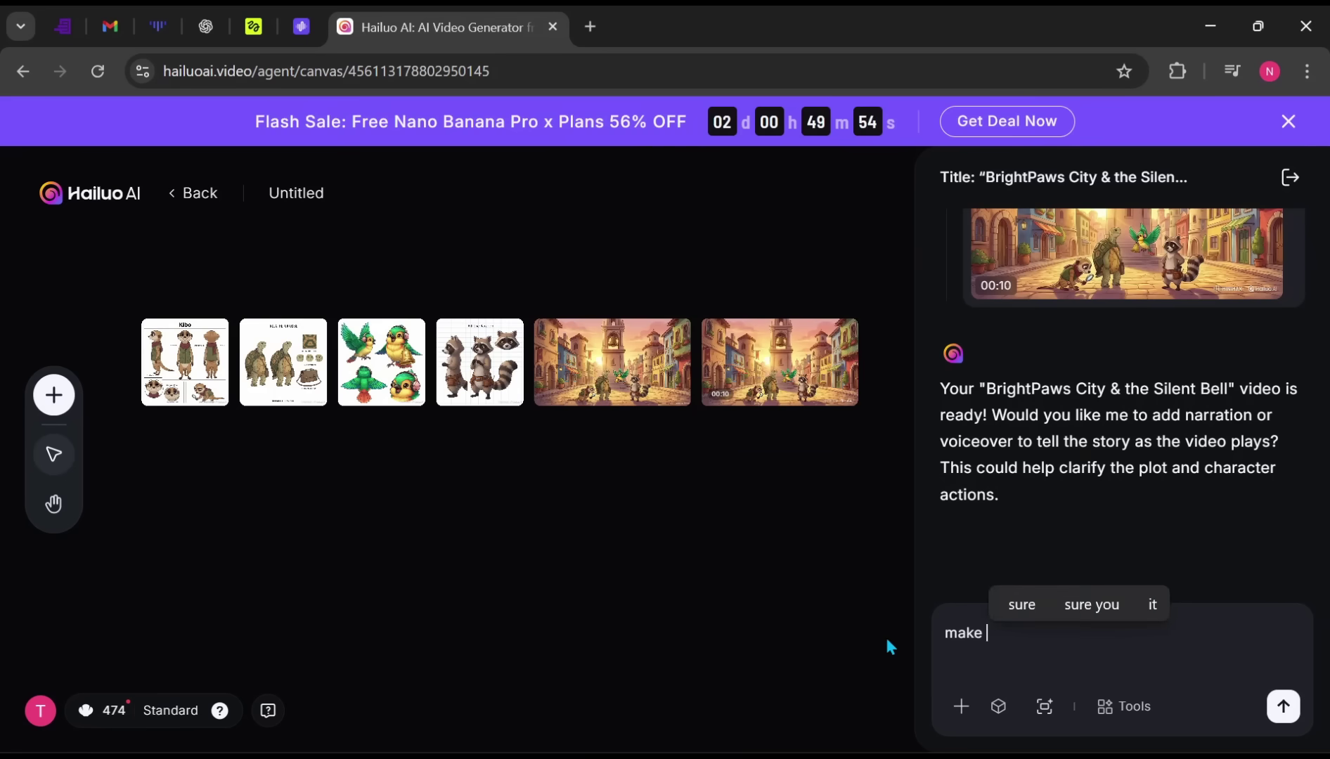
{"action": "type", "text": "it 6 scen"}
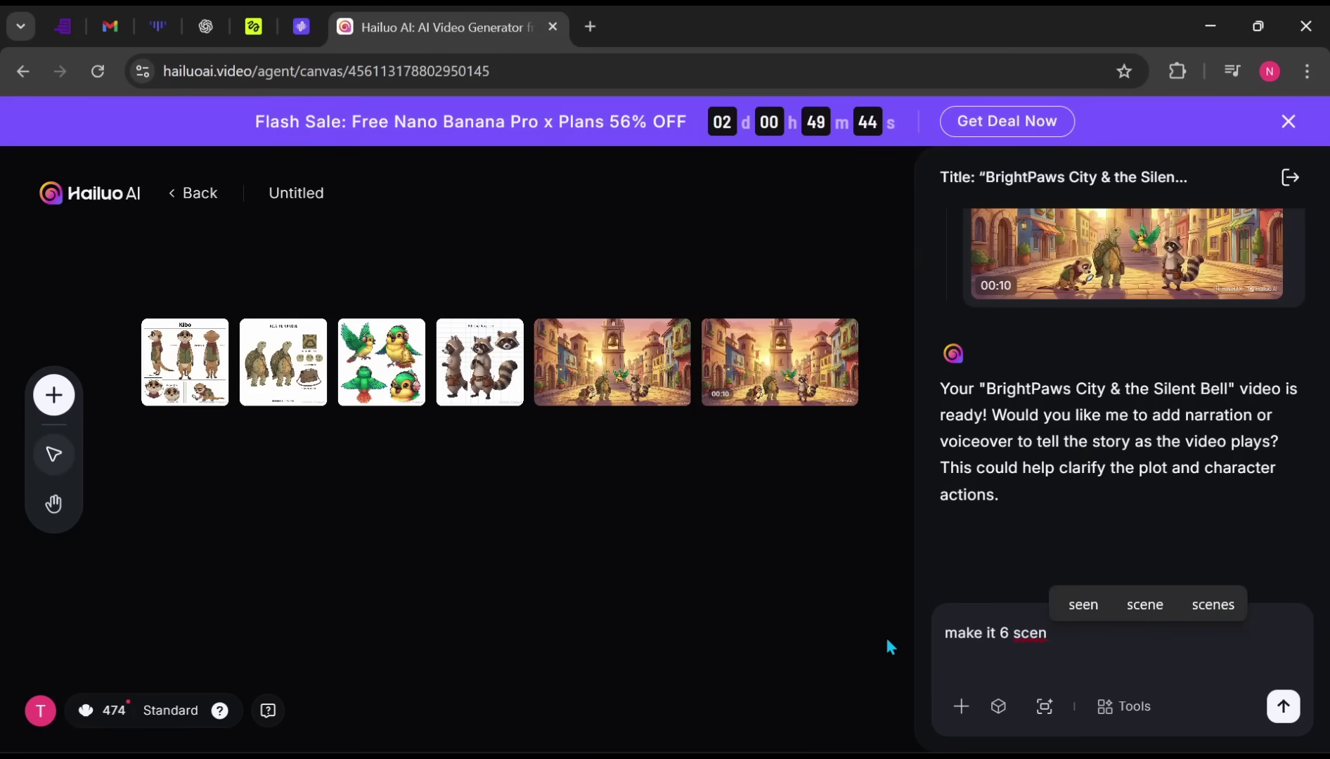
{"action": "type", "text": "es so t"}
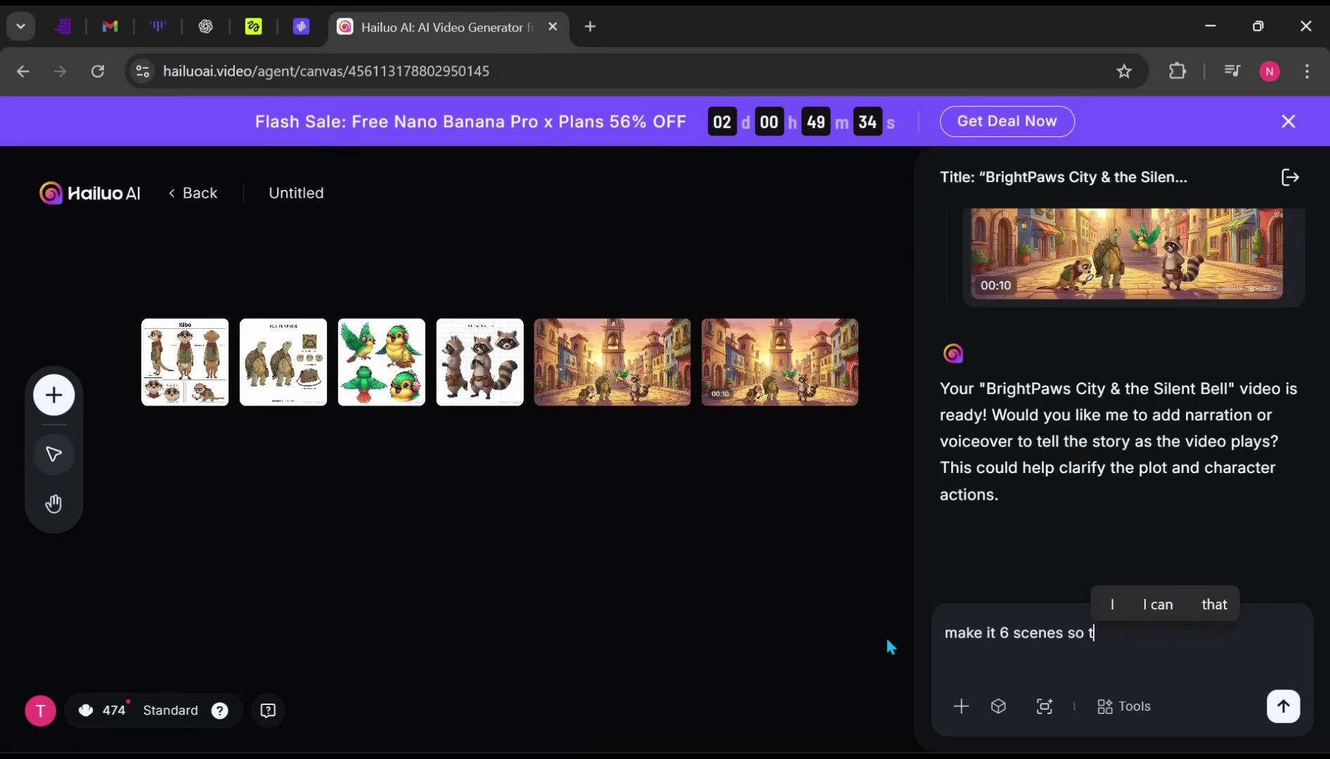
{"action": "type", "text": "hat the story can be a bit l"}
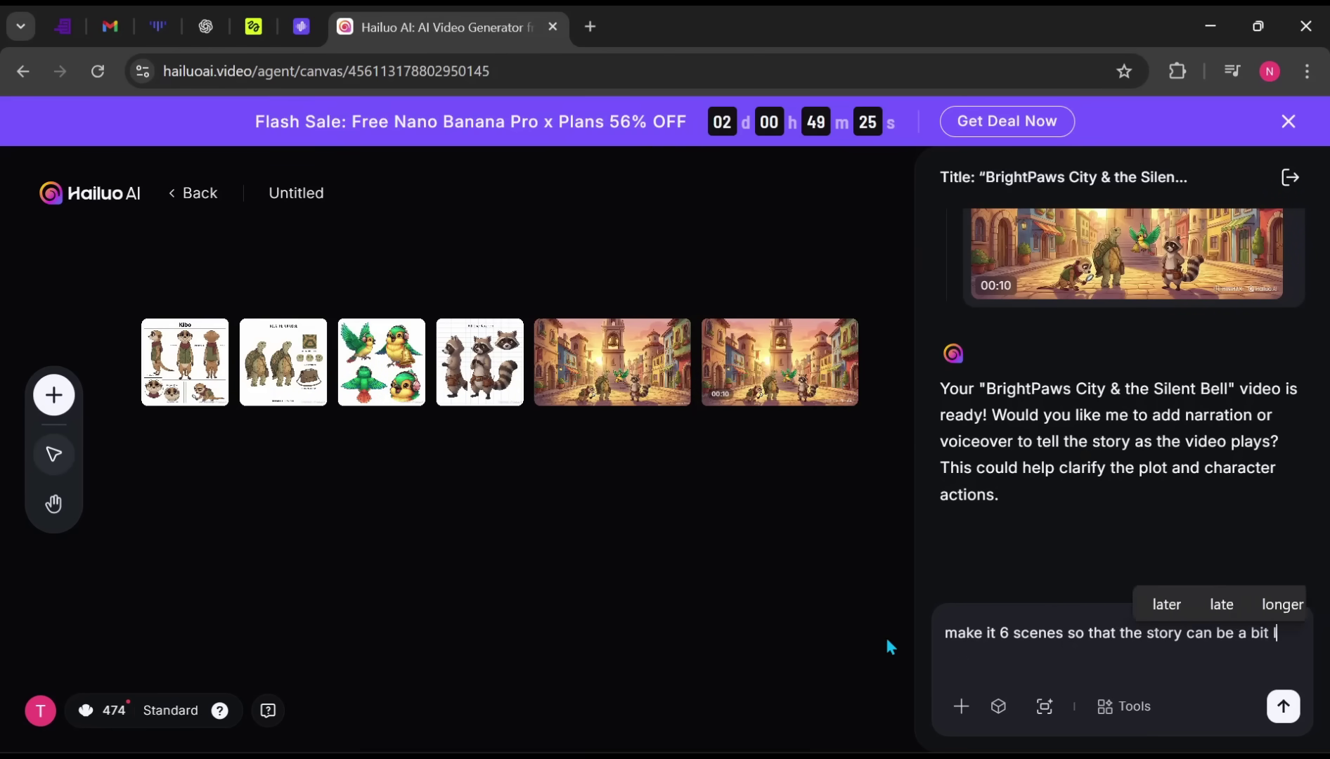
{"action": "type", "text": "ing and meaningful"}
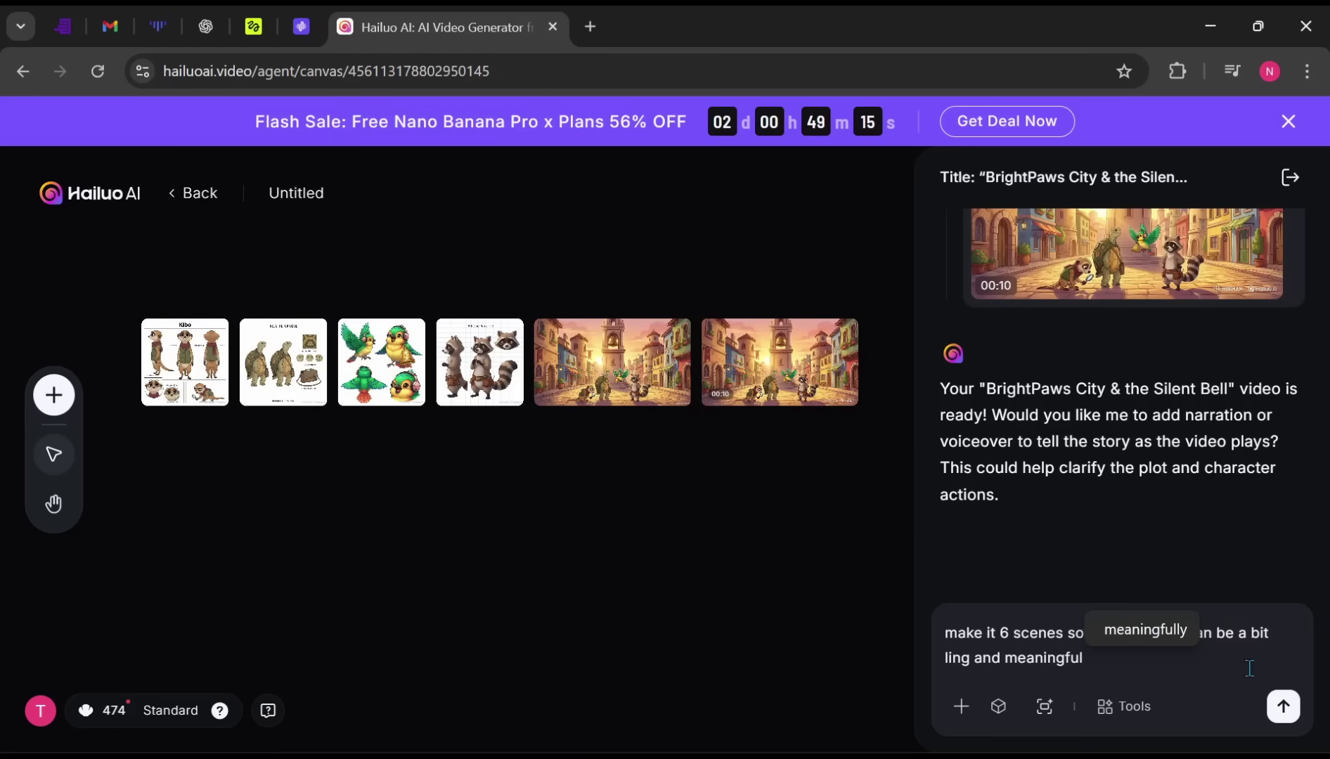
{"action": "left_click", "coordinate": [1283, 709]}
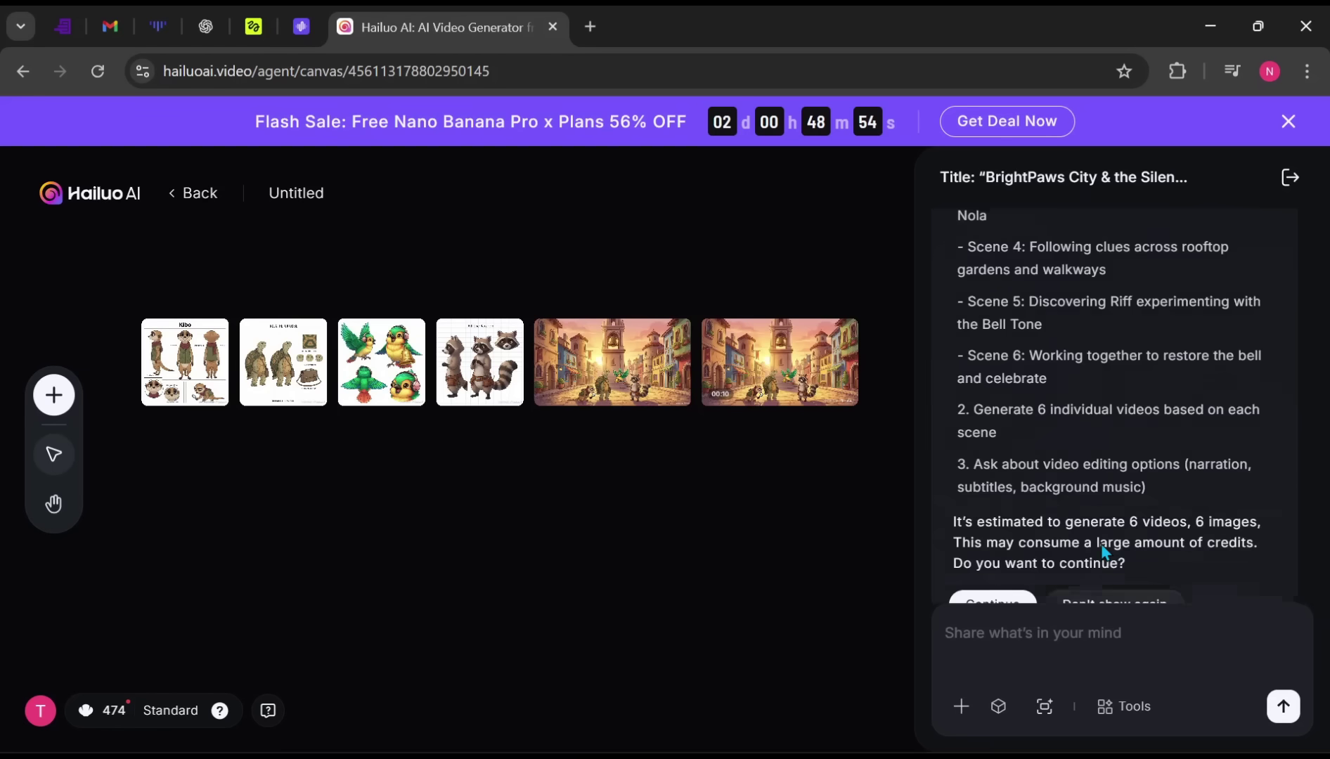
Step: Approve the agent's six-scene plan so the scene images and videos generate
{"action": "scroll", "coordinate": [1180, 388], "scroll_direction": "up", "scroll_amount": 3}
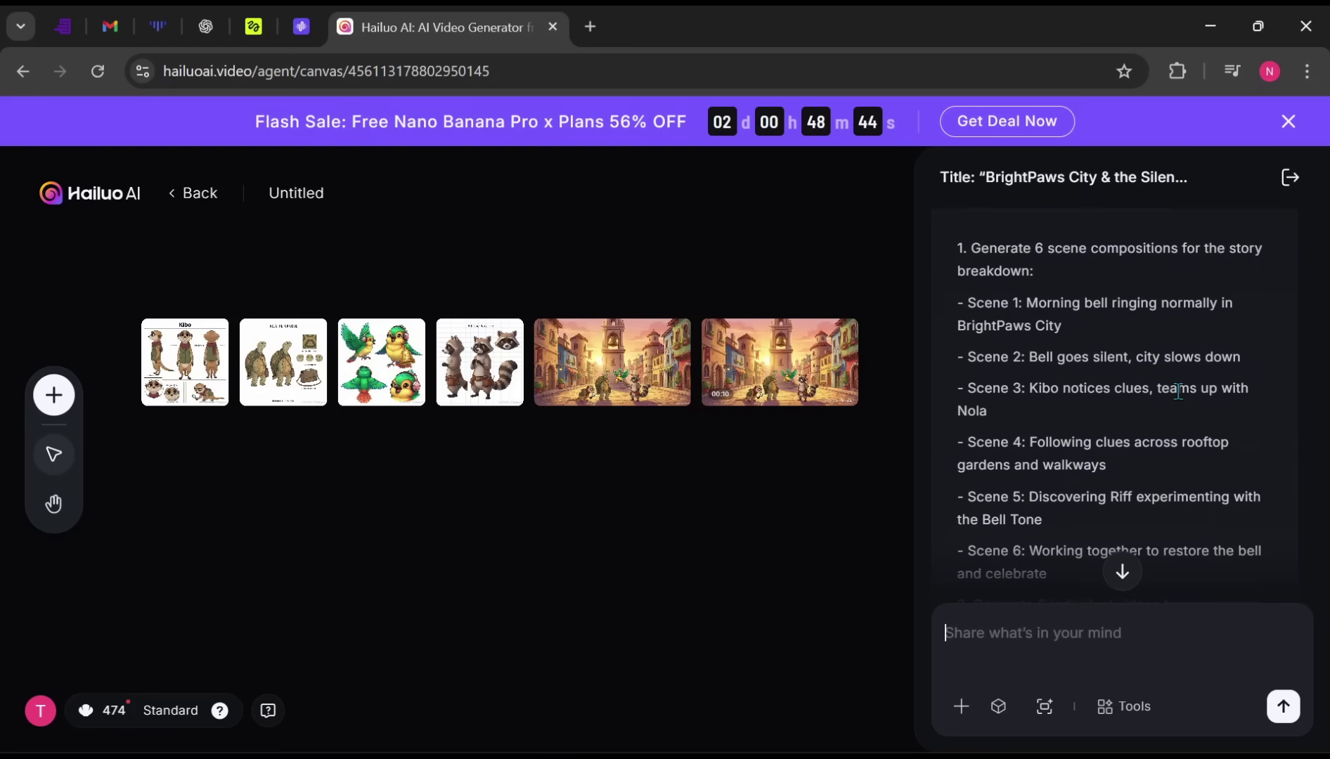
{"action": "scroll", "coordinate": [1135, 393], "scroll_direction": "down", "scroll_amount": 3}
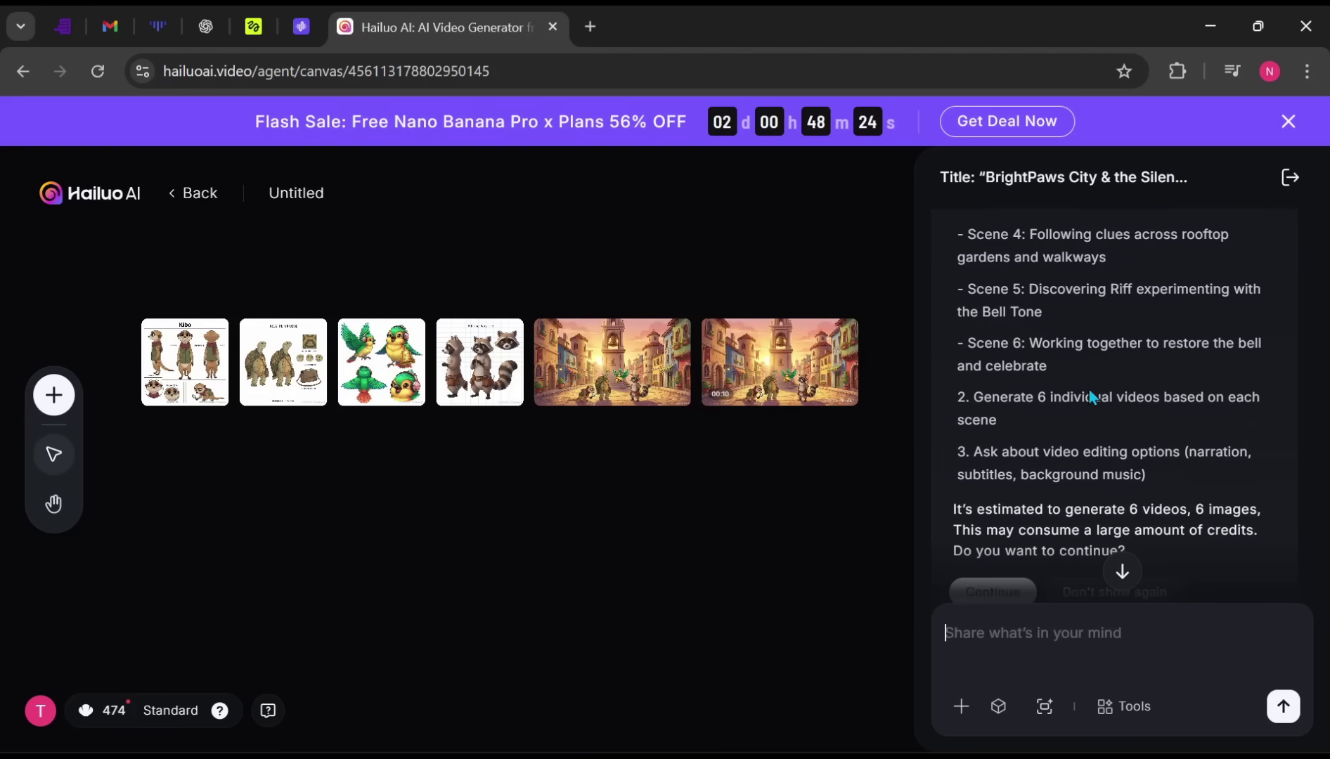
{"action": "scroll", "coordinate": [1100, 376], "scroll_direction": "down", "scroll_amount": 2}
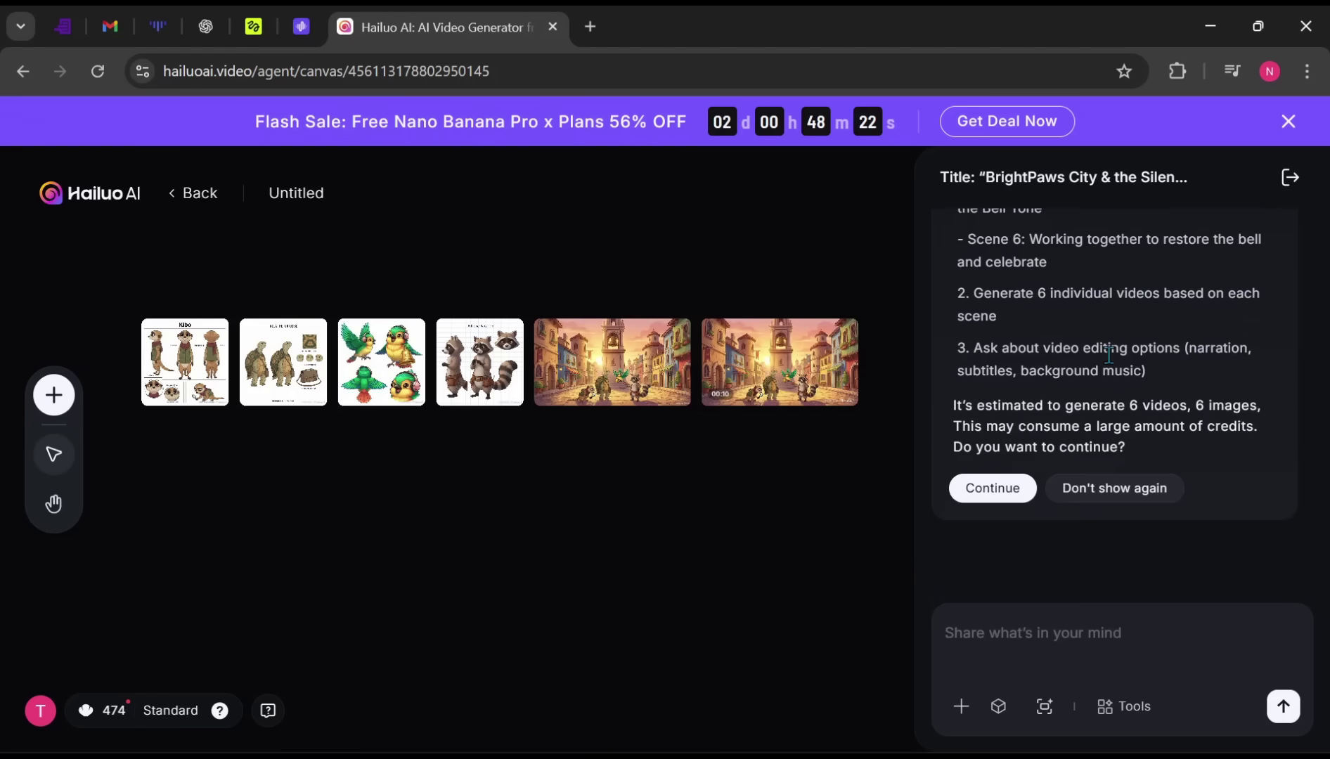
{"action": "left_click", "coordinate": [993, 488]}
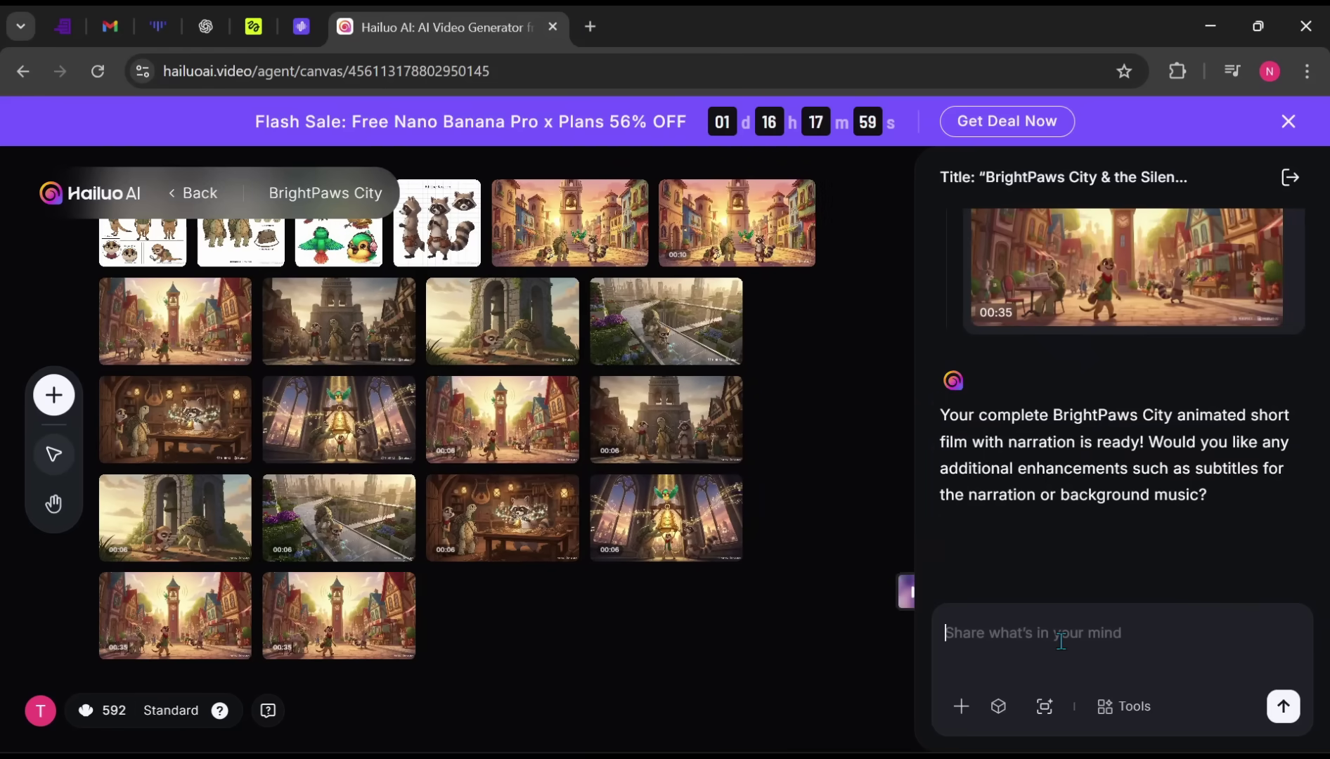
Step: Enter a chat request to add sound effects and background music to the film
{"action": "type", "text": "add sound effect"}
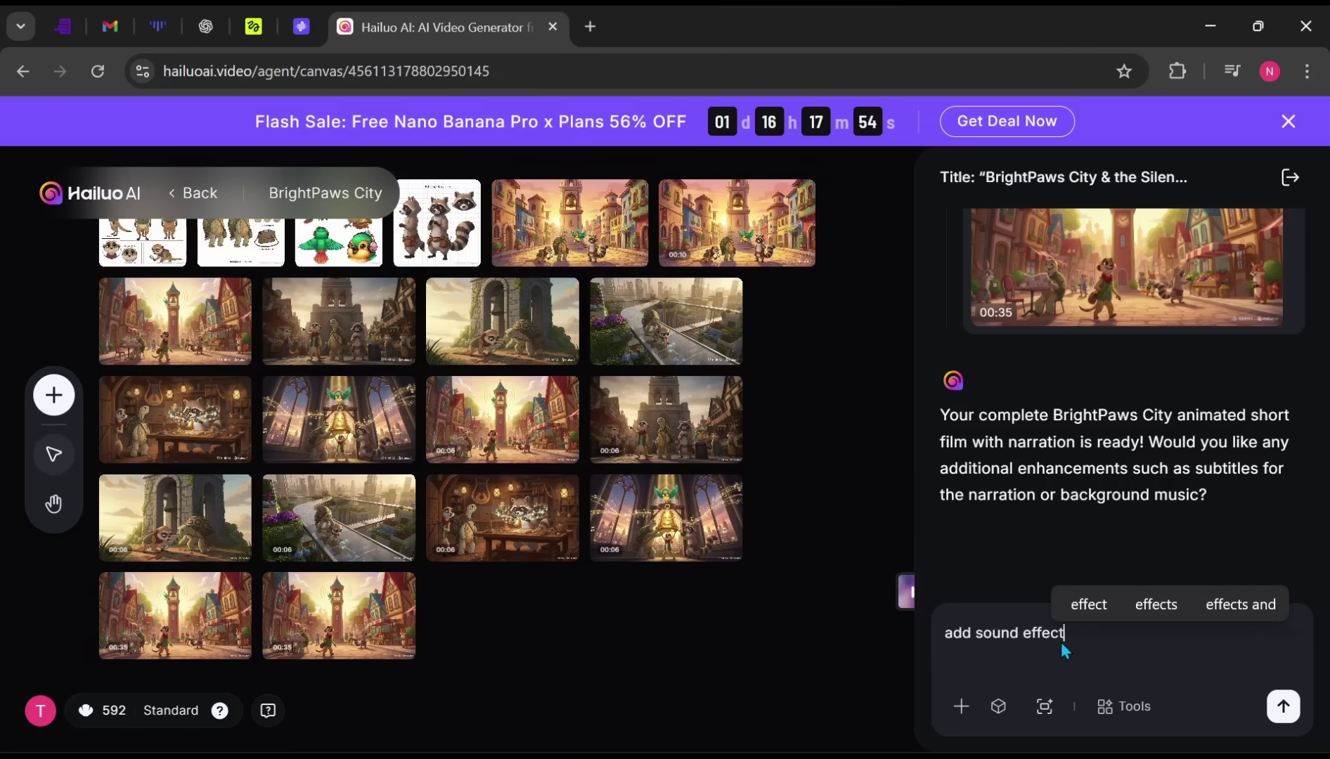
{"action": "type", "text": " and a"}
{"action": "key", "text": "BackSpace"}
{"action": "type", "text": "background music"}
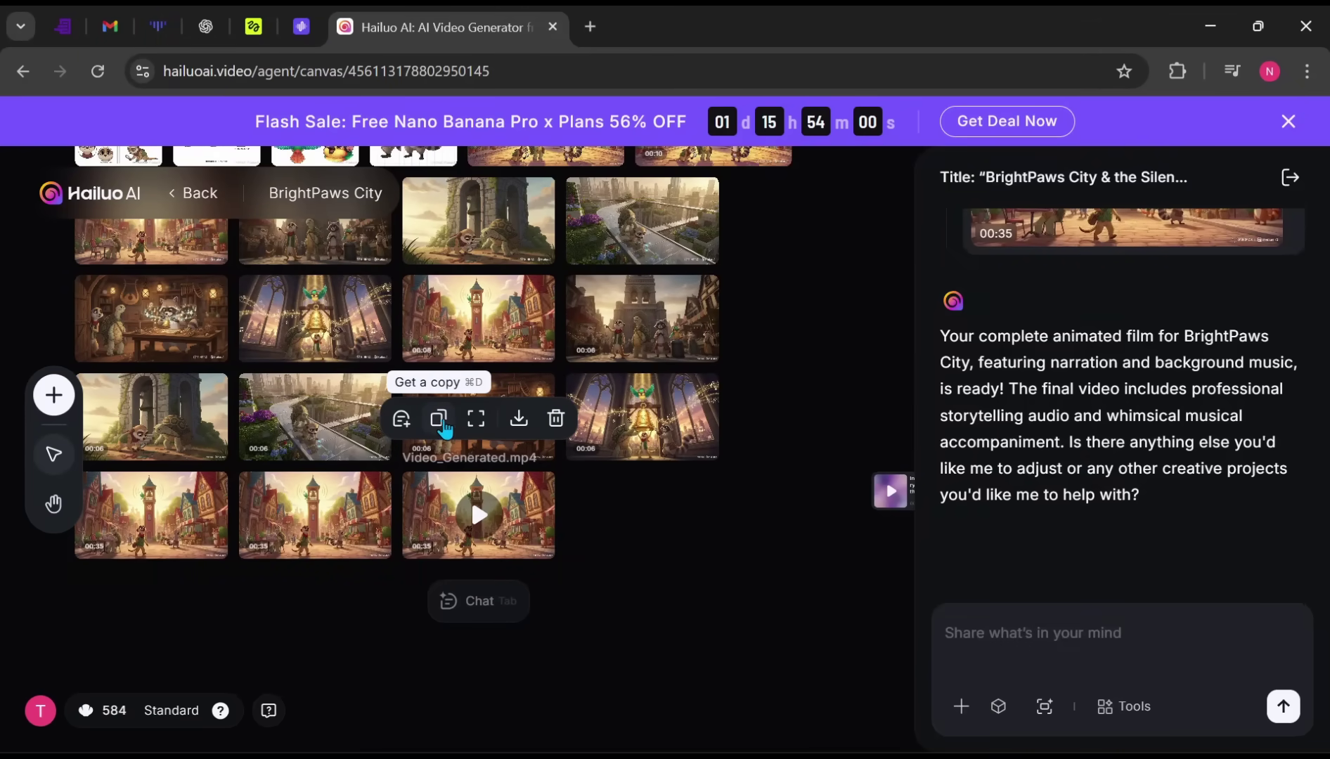
Step: Bring up the download controls on the final BrightPaws City video on the canvas
{"action": "mouse_move", "coordinate": [525, 426]}
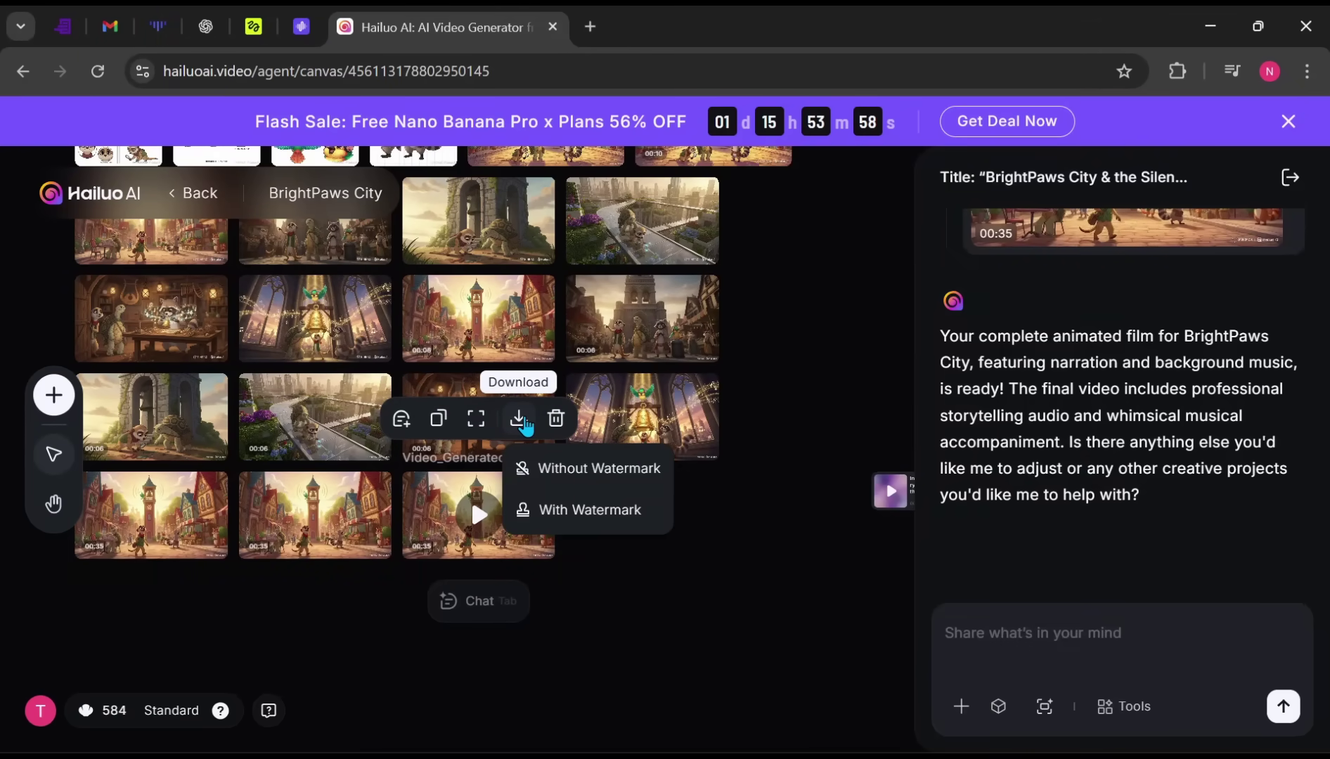